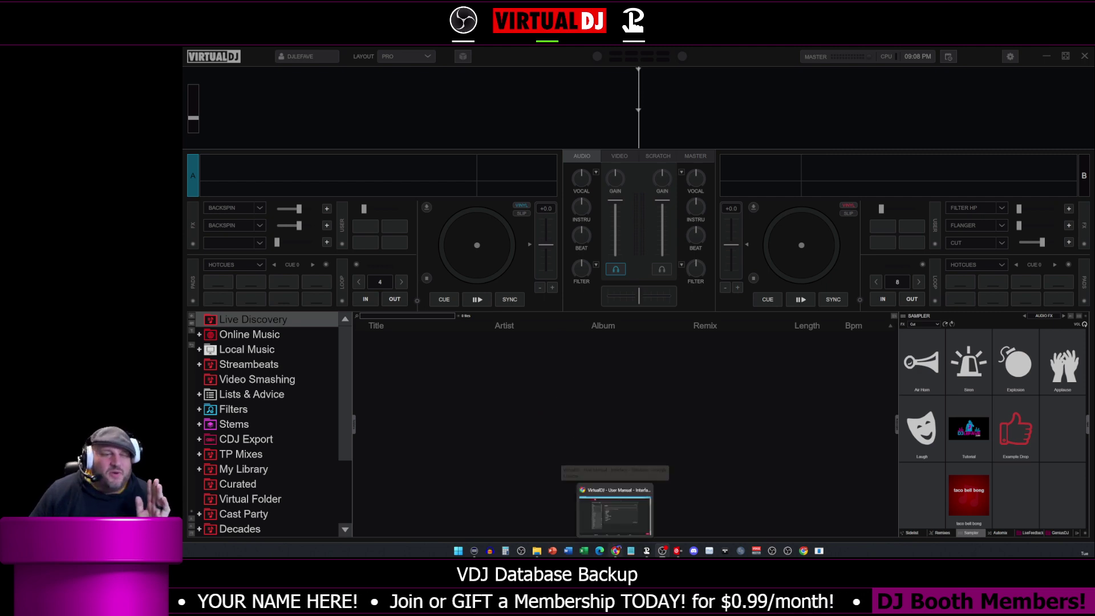
Review the manual's Database page, then search VirtualDJ's settings for the database backup options
{"action": "left_click", "coordinate": [615, 510]}
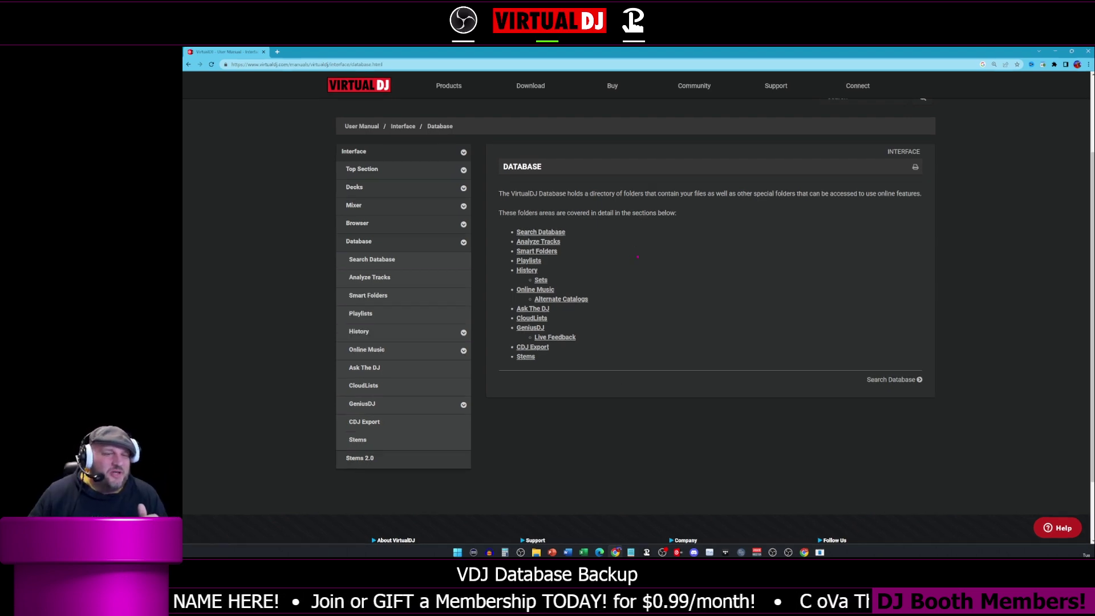
{"action": "scroll", "coordinate": [308, 502], "scroll_direction": "down", "scroll_amount": 3}
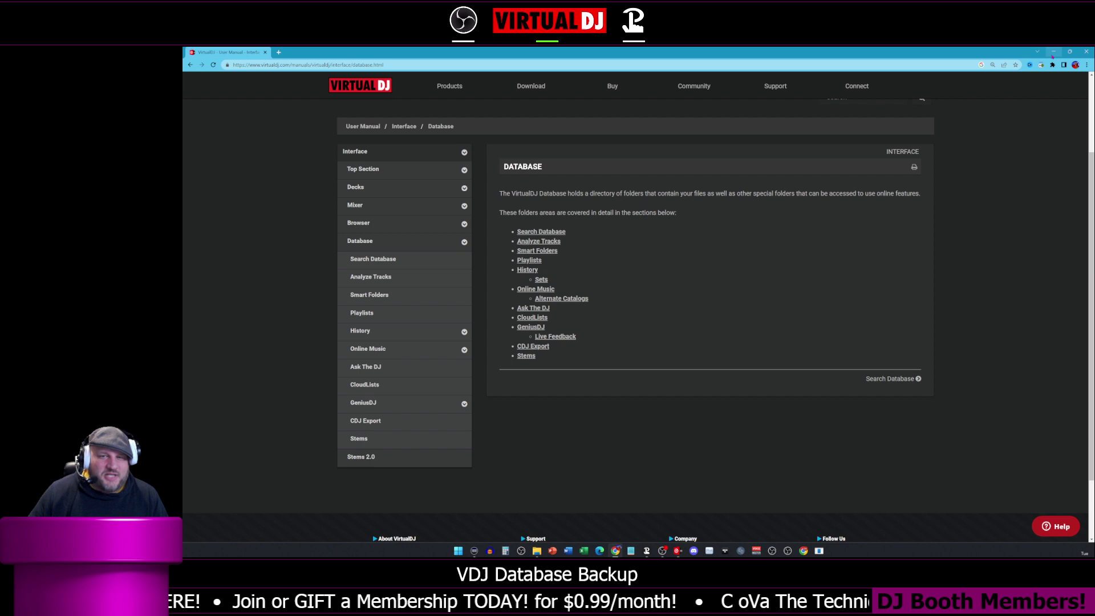
{"action": "left_click", "coordinate": [1054, 51]}
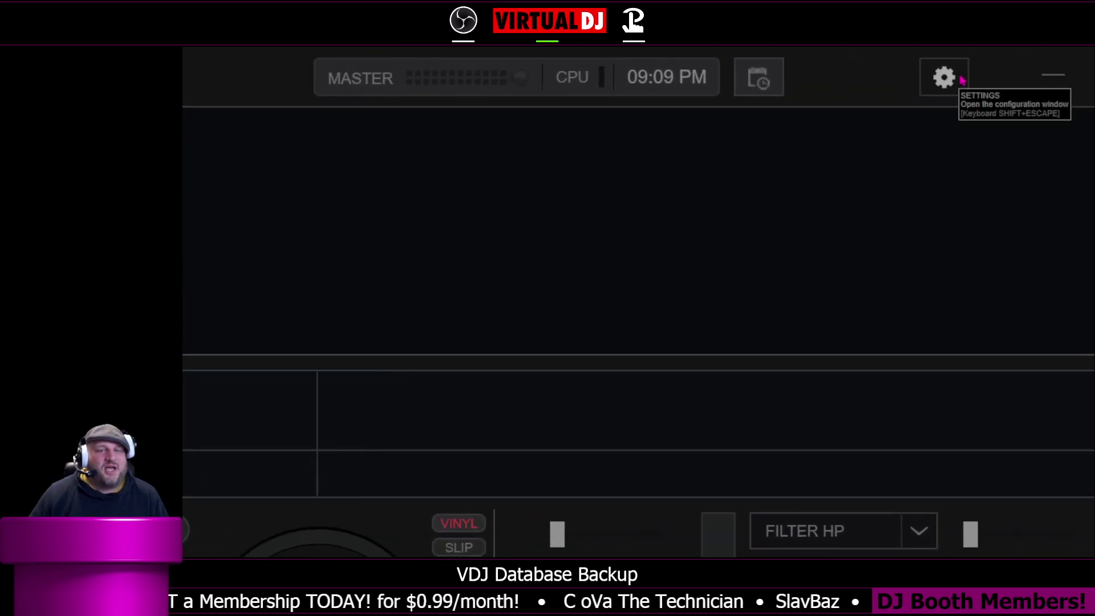
{"action": "left_click", "coordinate": [960, 79]}
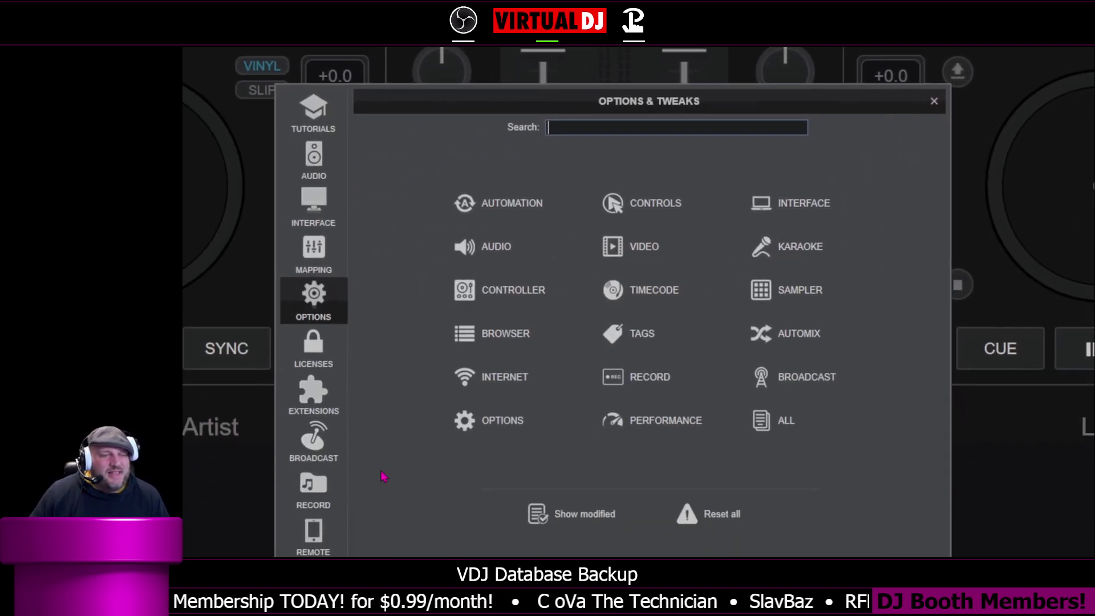
{"action": "left_click", "coordinate": [579, 141]}
{"action": "type", "text": "data"}
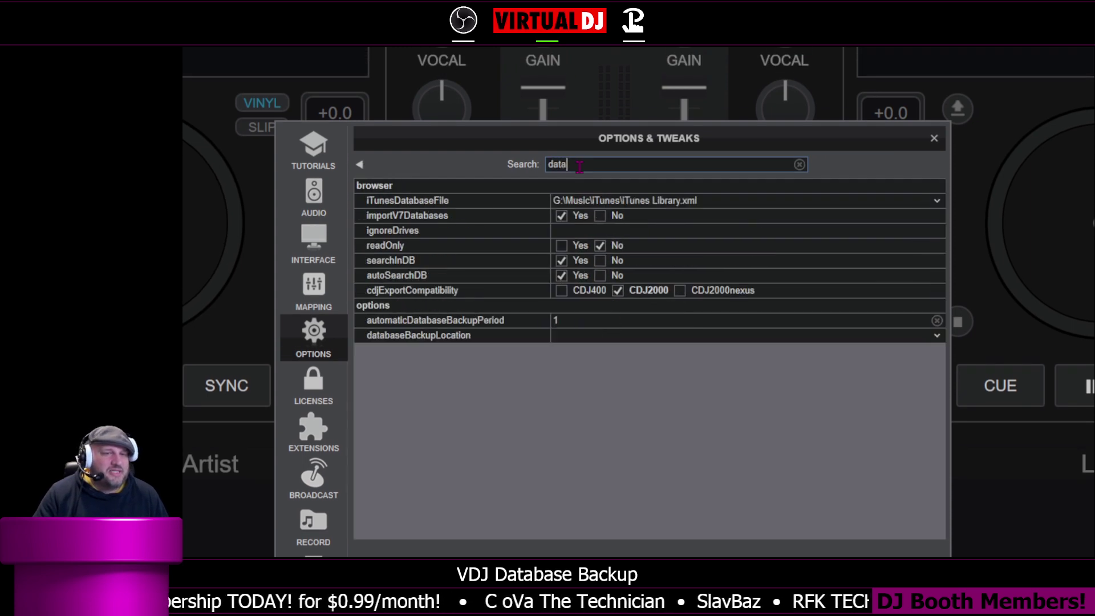
{"action": "type", "text": "base"}
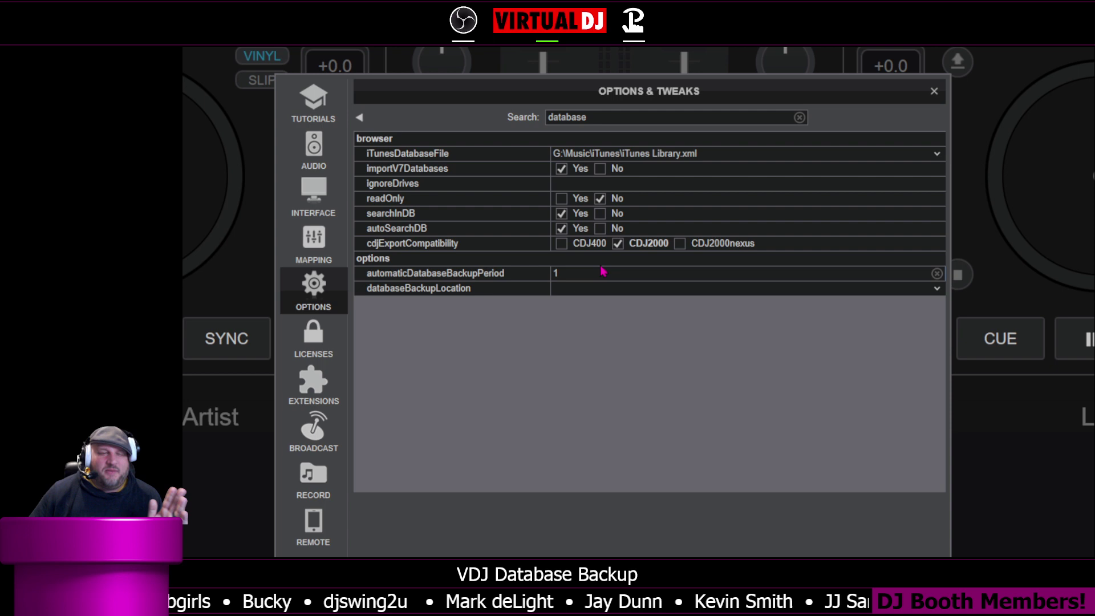
{"action": "left_click", "coordinate": [616, 277]}
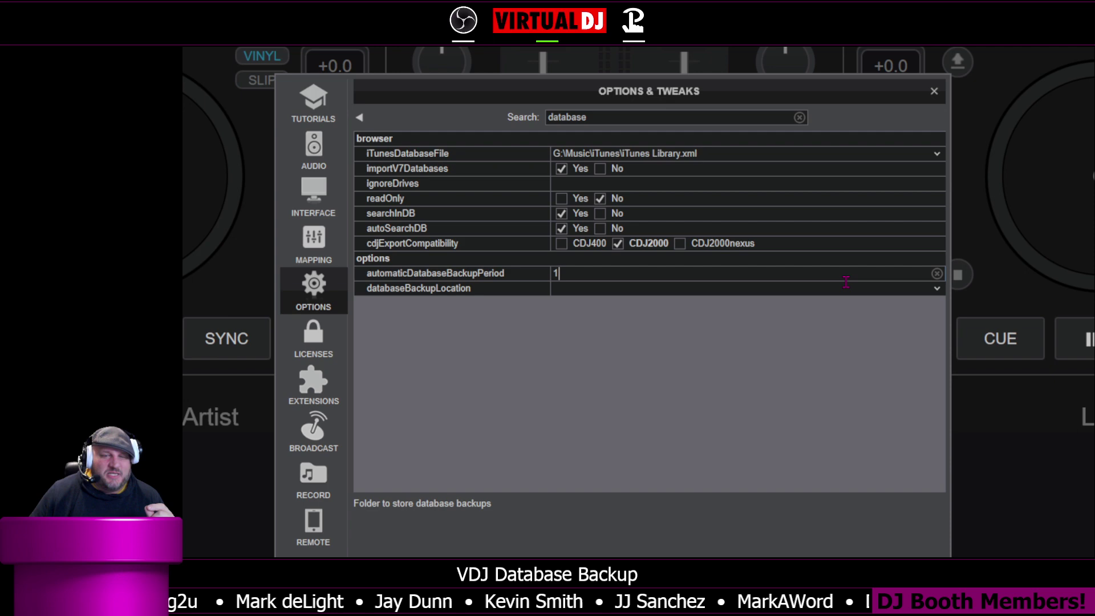
{"action": "left_click", "coordinate": [936, 289]}
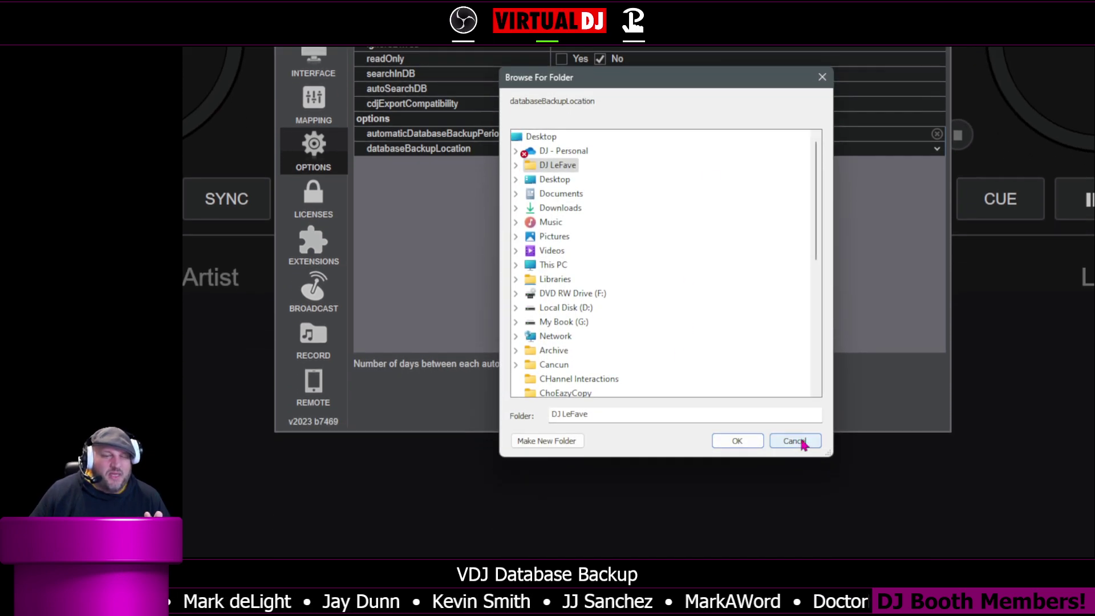
{"action": "left_click", "coordinate": [802, 443]}
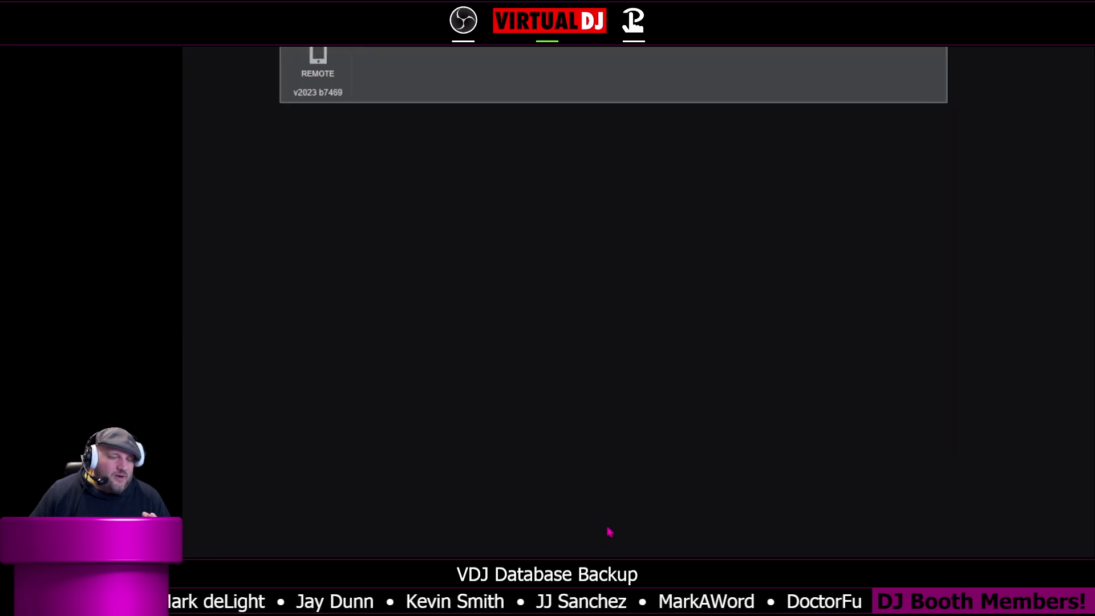
{"action": "mouse_move", "coordinate": [537, 550]}
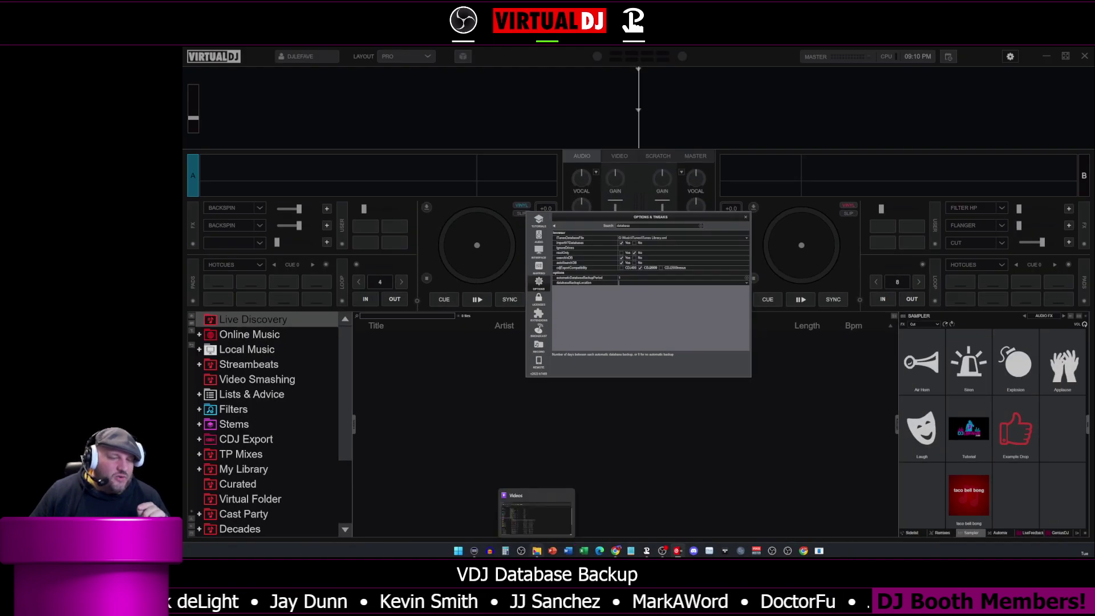
Open File Explorer and browse This PC > Local Disk (C:) > Users to your home folder
{"action": "left_click", "coordinate": [536, 516]}
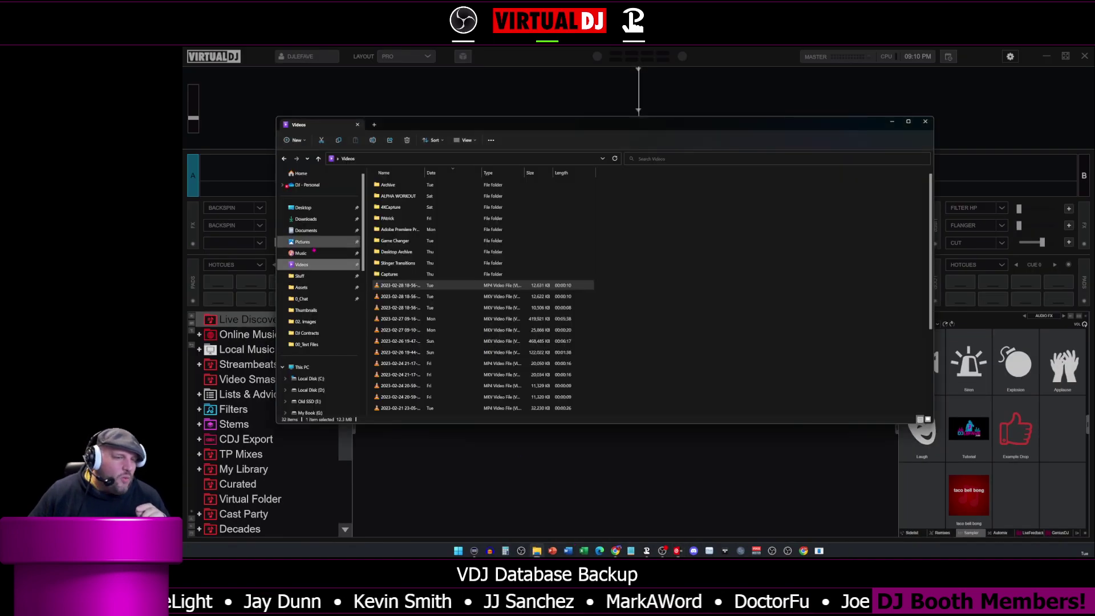
{"action": "scroll", "coordinate": [310, 319], "scroll_direction": "down", "scroll_amount": 2}
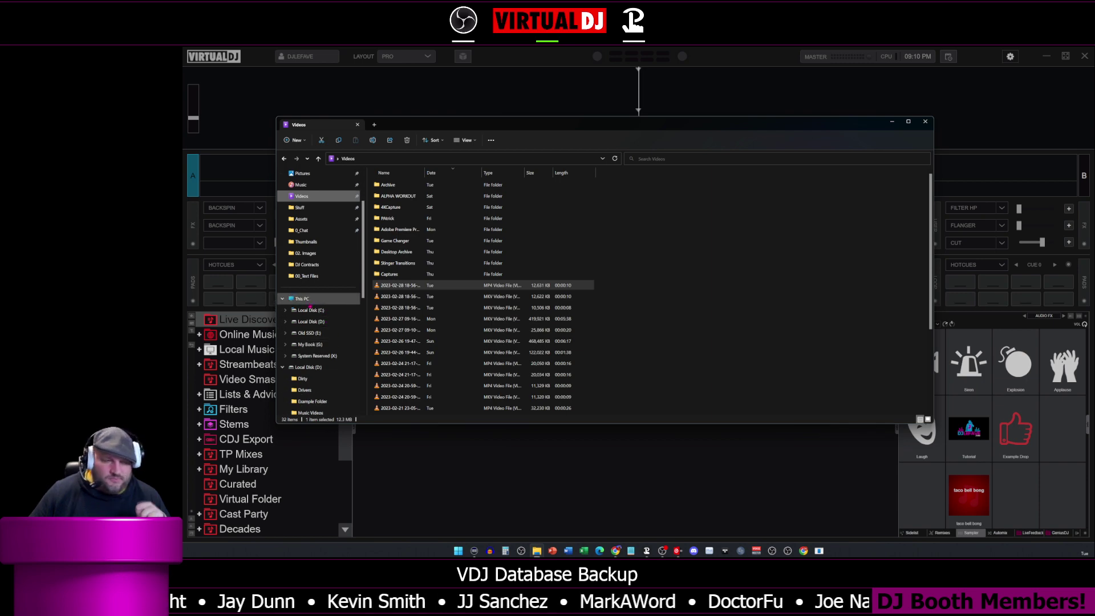
{"action": "left_click", "coordinate": [302, 298]}
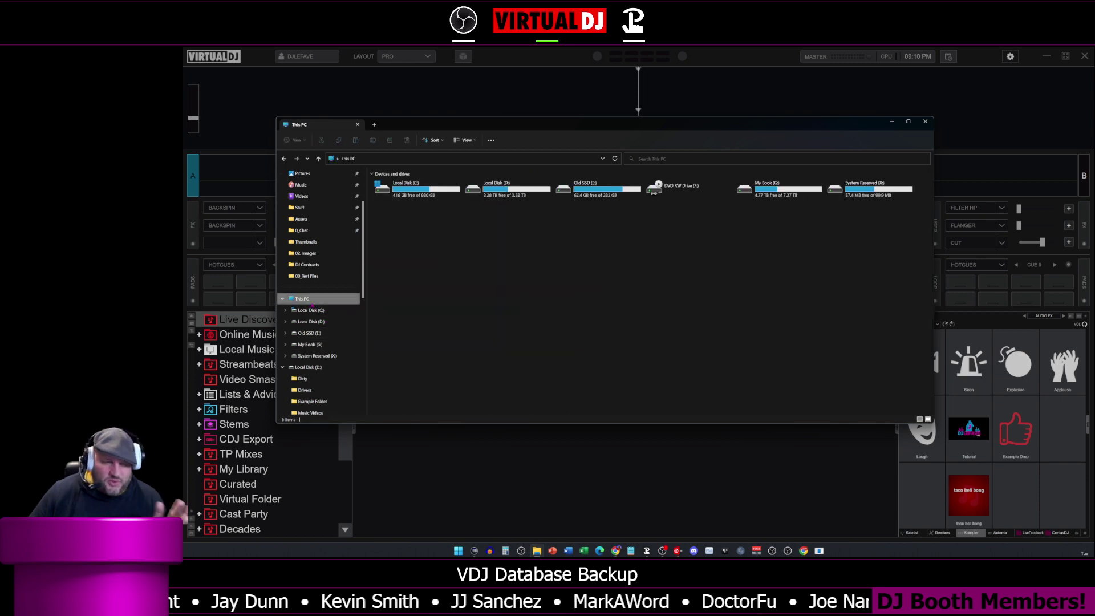
{"action": "double_click", "coordinate": [412, 192]}
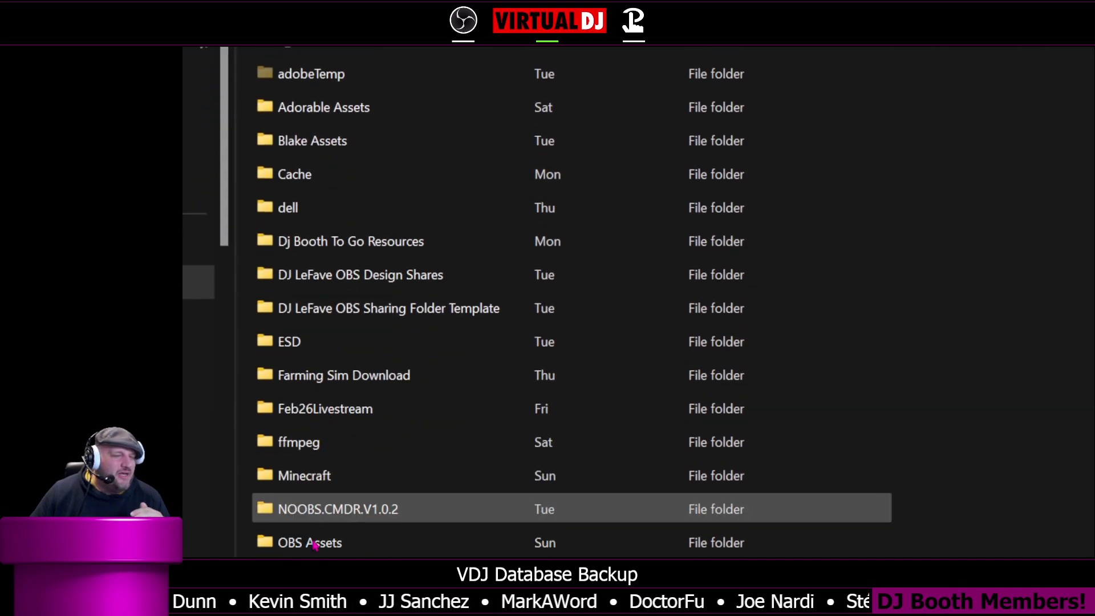
{"action": "scroll", "coordinate": [316, 422], "scroll_direction": "down", "scroll_amount": 8}
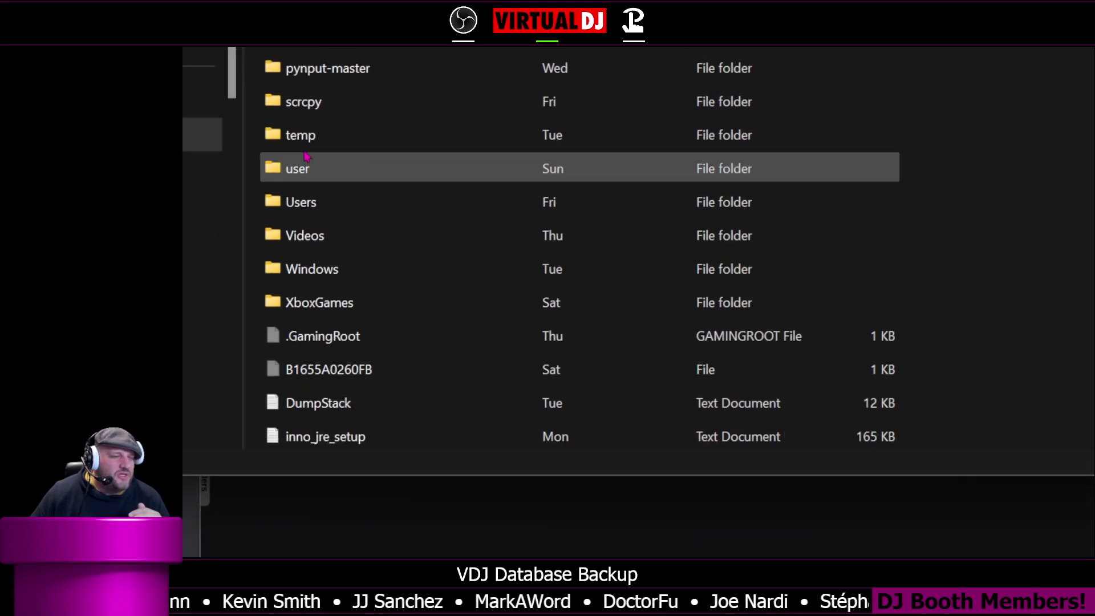
{"action": "double_click", "coordinate": [311, 202]}
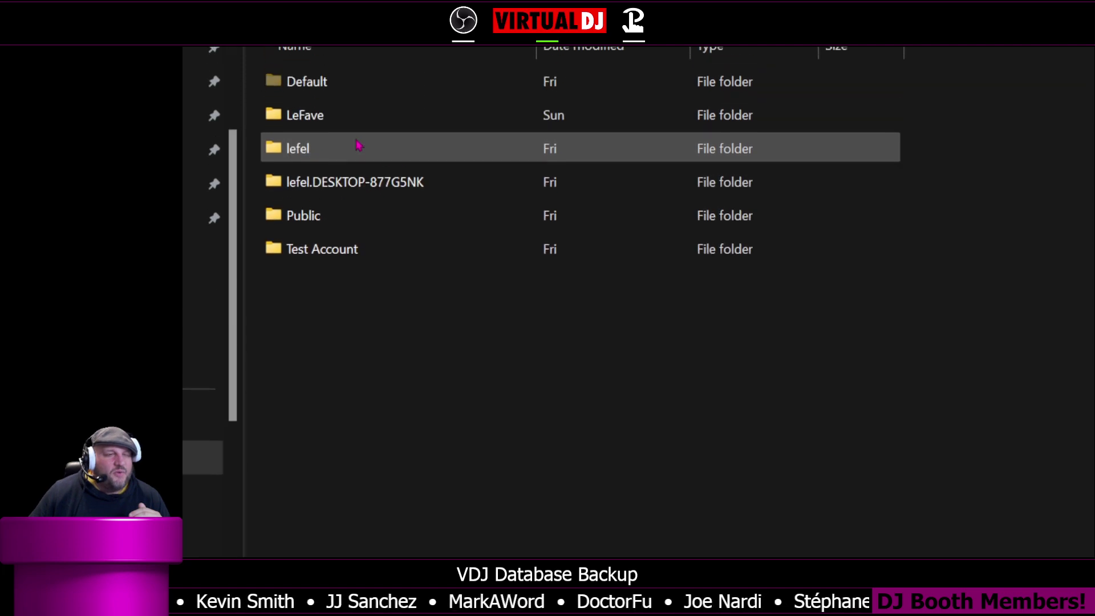
{"action": "double_click", "coordinate": [342, 116]}
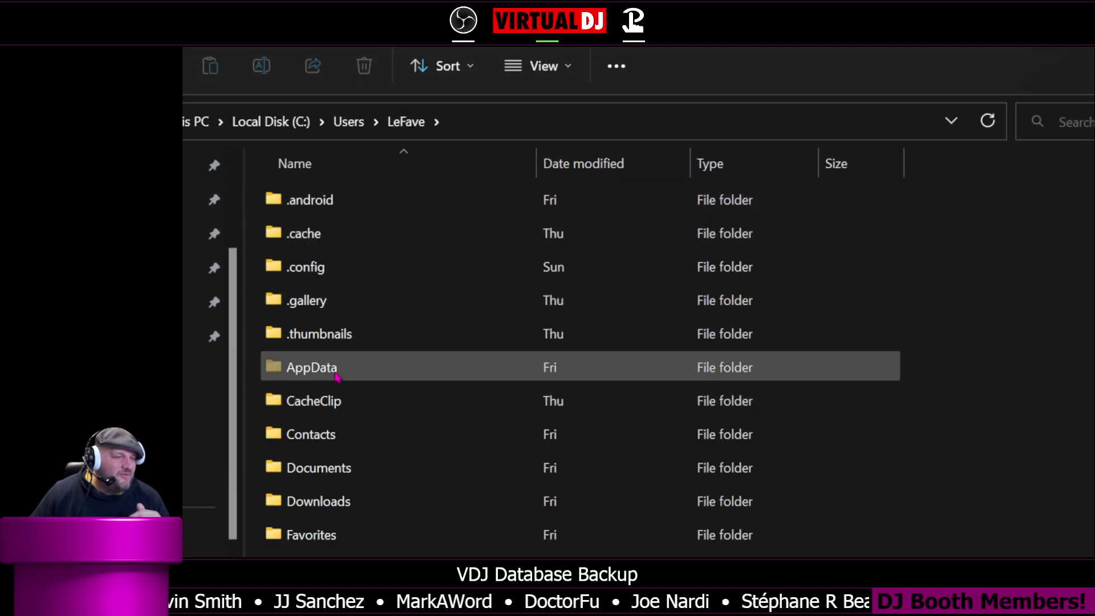
Go into AppData\Local\VirtualDJ\Backup to view the three zipped database backups
{"action": "double_click", "coordinate": [336, 374]}
{"action": "double_click", "coordinate": [319, 206]}
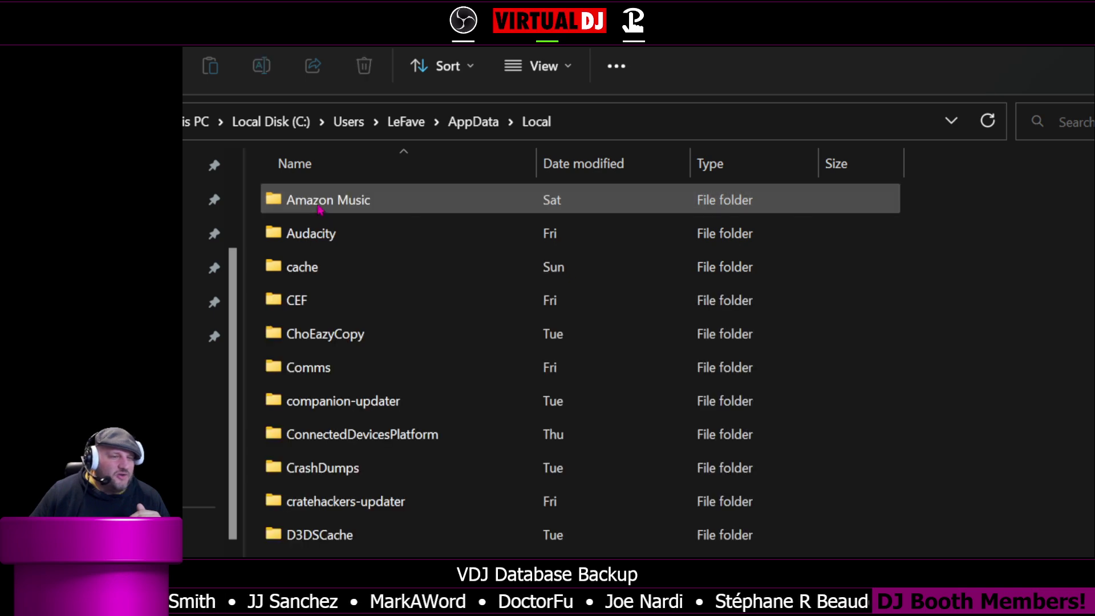
{"action": "scroll", "coordinate": [320, 210], "scroll_direction": "down", "scroll_amount": 15}
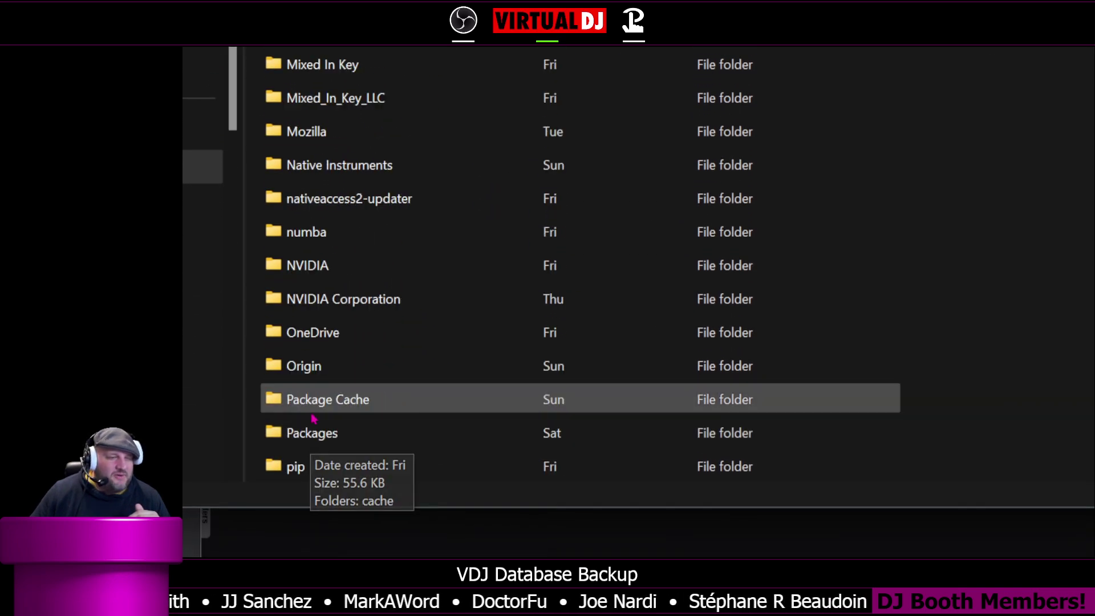
{"action": "scroll", "coordinate": [313, 419], "scroll_direction": "down", "scroll_amount": 5}
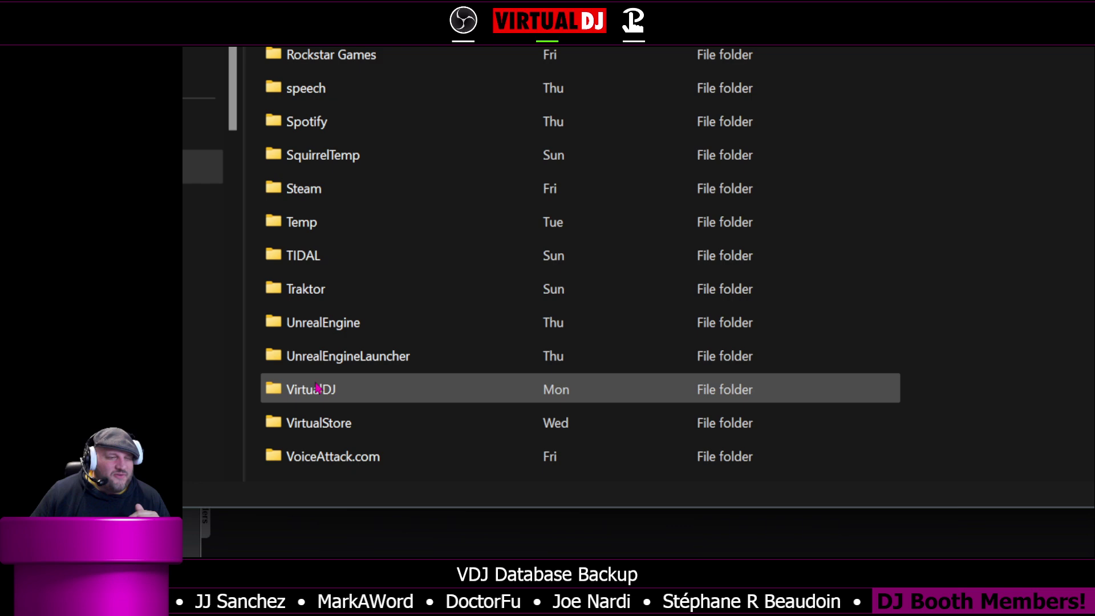
{"action": "double_click", "coordinate": [317, 387]}
{"action": "scroll", "coordinate": [333, 143], "scroll_direction": "up", "scroll_amount": 3}
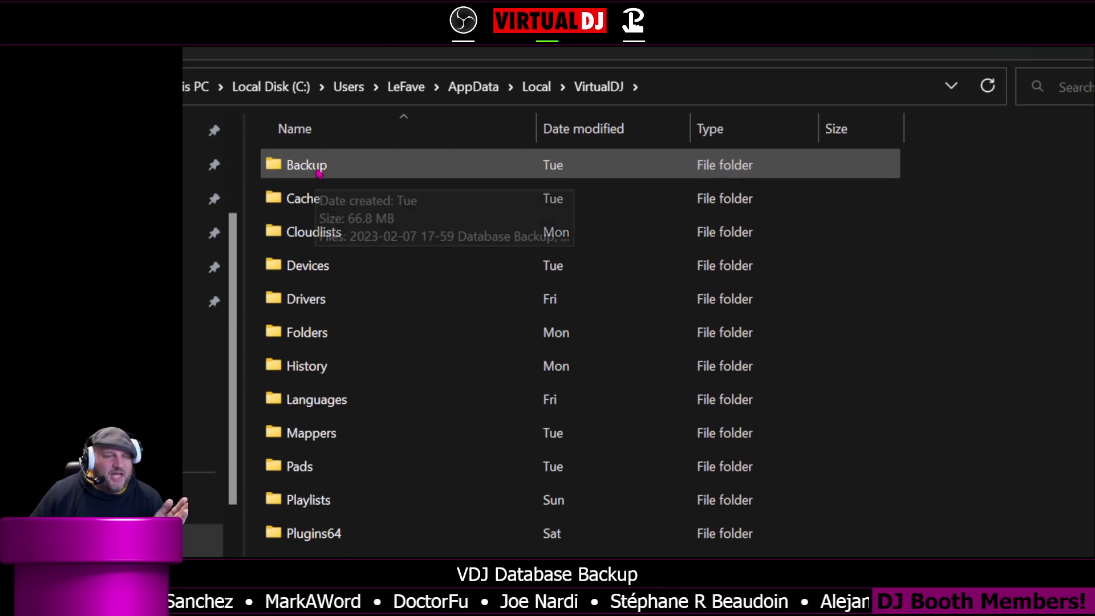
{"action": "double_click", "coordinate": [318, 166]}
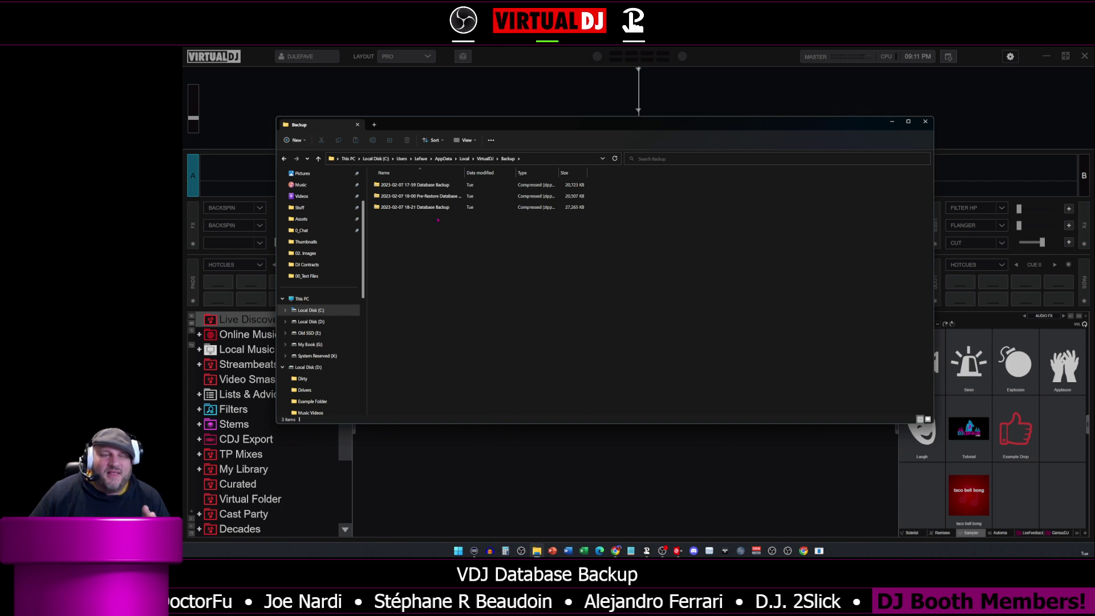
Close Explorer and the settings, then run Database > Create Database Backup from the folder list
{"action": "left_click", "coordinate": [925, 121]}
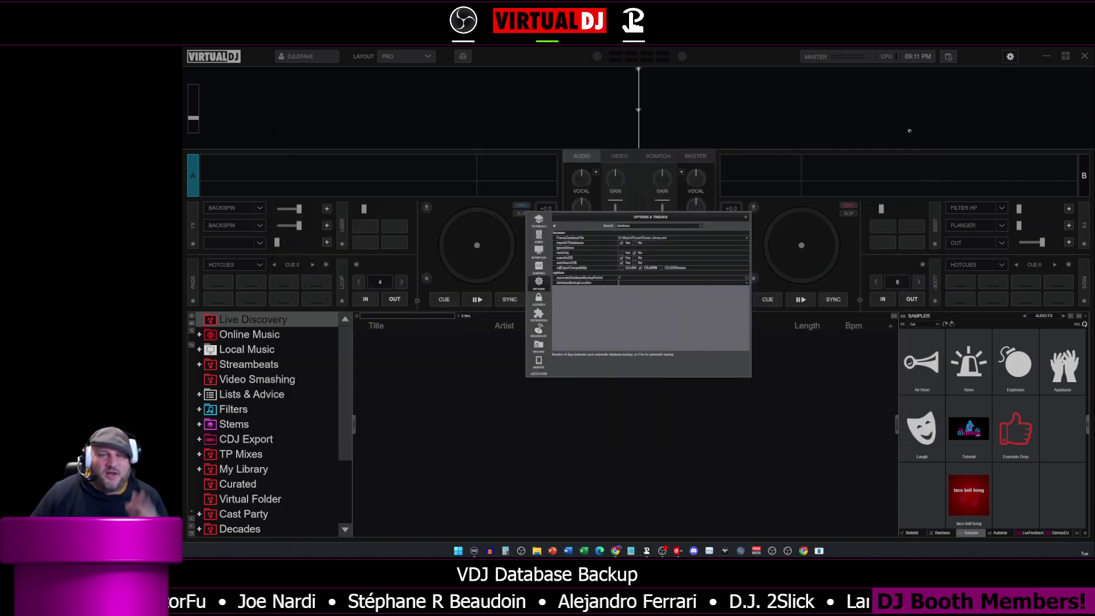
{"action": "left_click", "coordinate": [746, 216]}
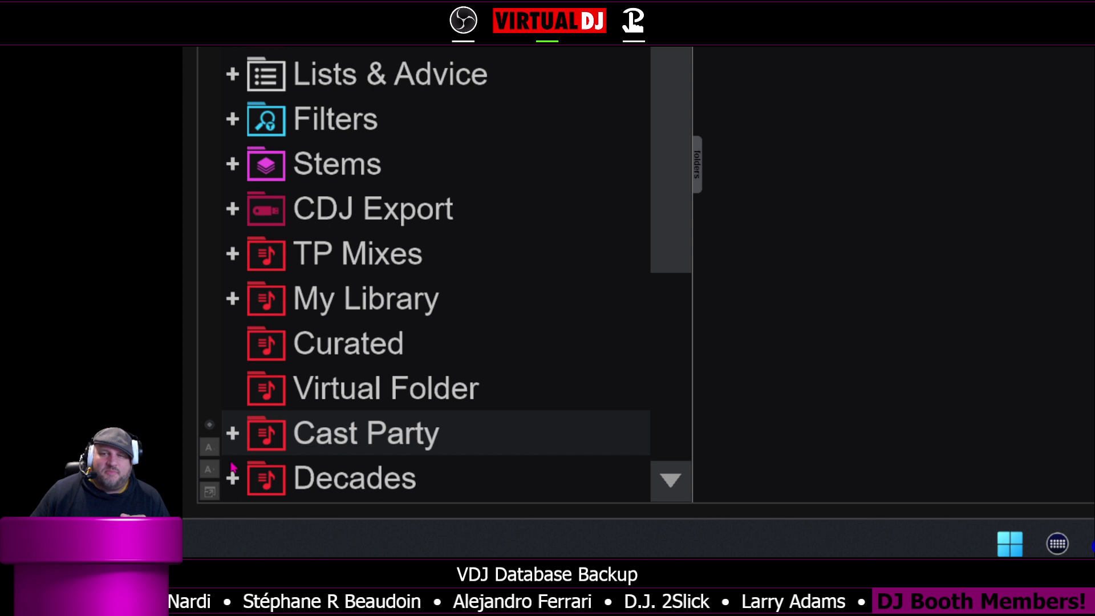
{"action": "right_click", "coordinate": [212, 423]}
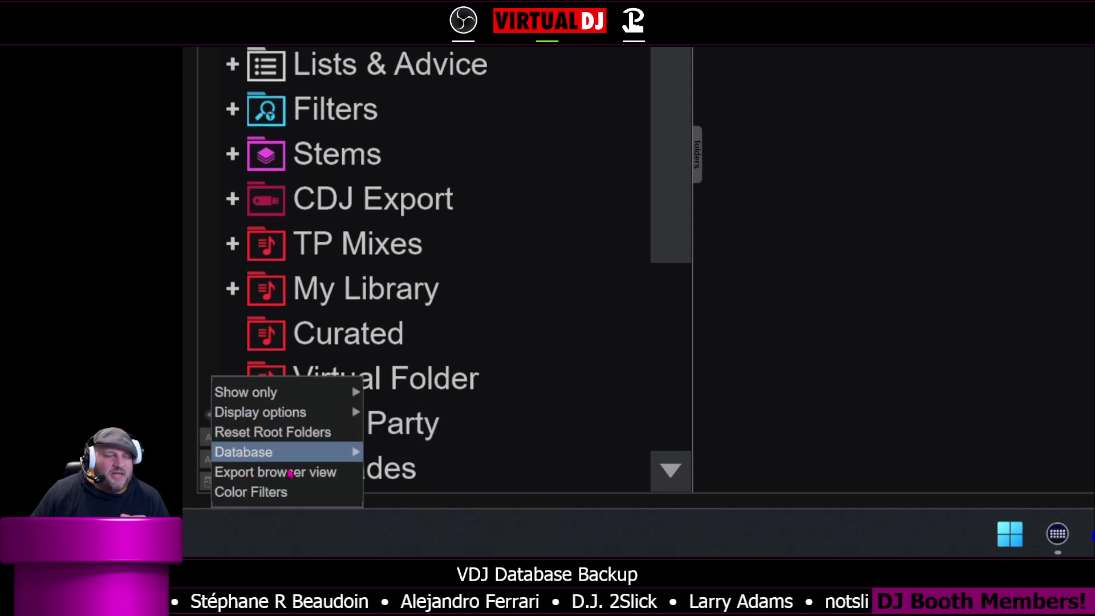
{"action": "mouse_move", "coordinate": [293, 456]}
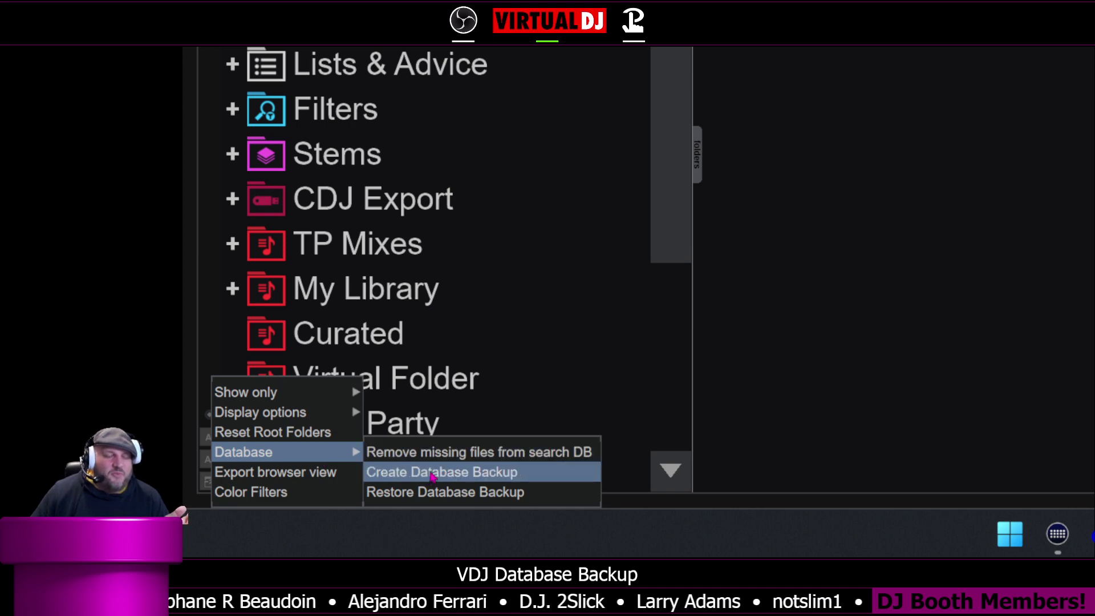
{"action": "left_click", "coordinate": [432, 472]}
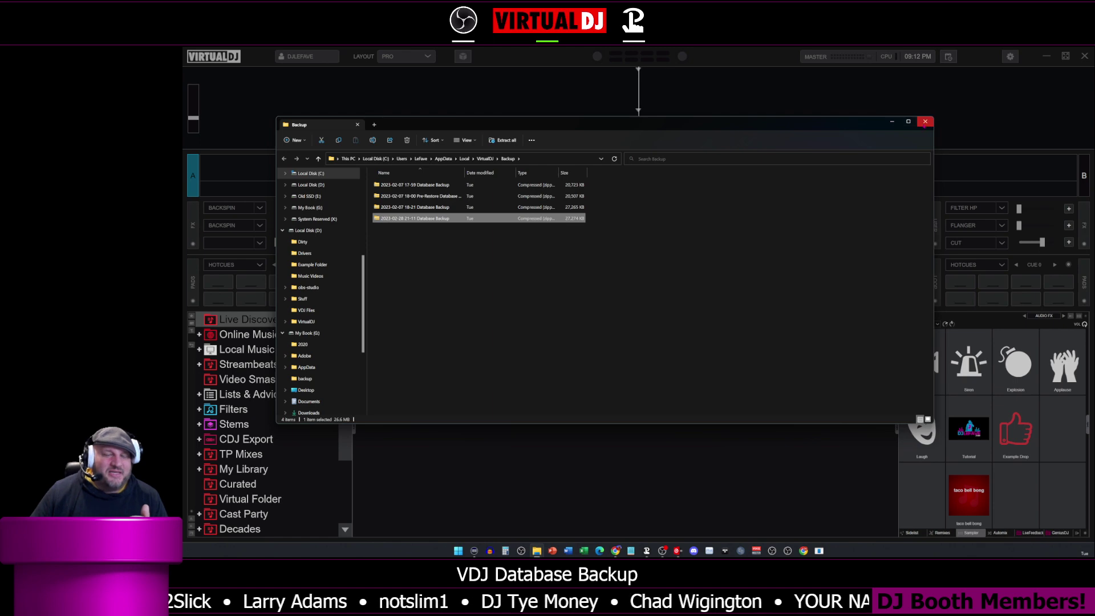
Close Explorer and choose Database > Restore Database Backup from the folder list's context menu
{"action": "left_click", "coordinate": [482, 455]}
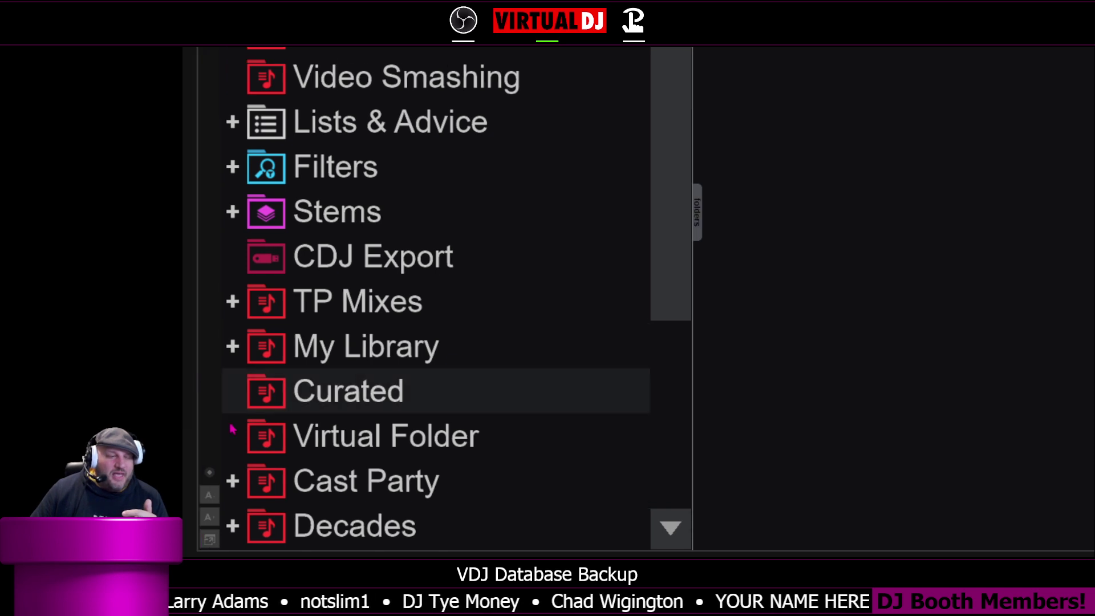
{"action": "left_click", "coordinate": [192, 473]}
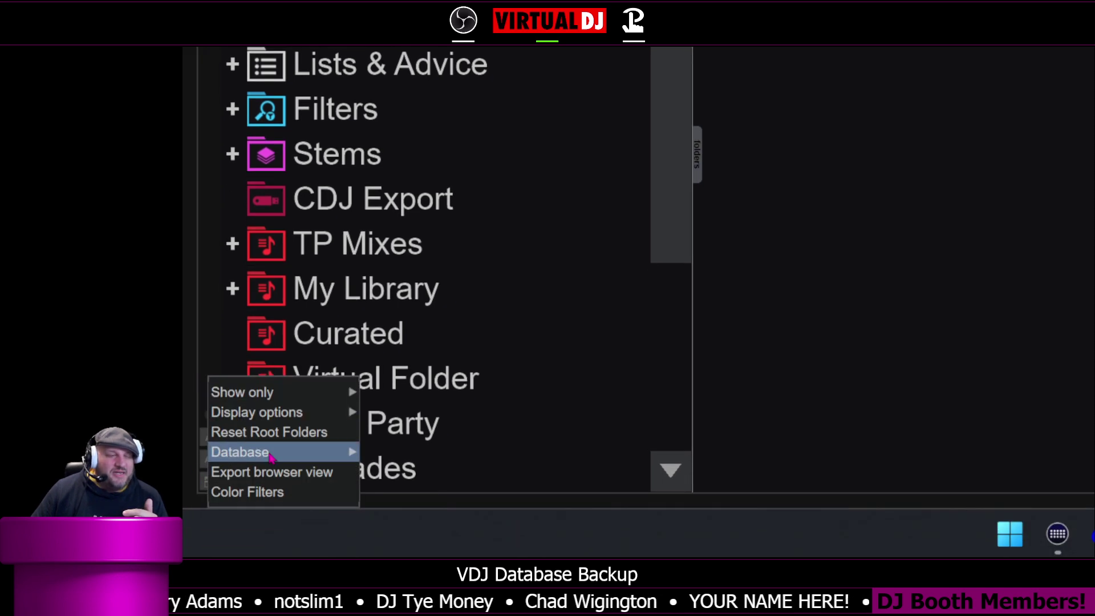
{"action": "mouse_move", "coordinate": [273, 472]}
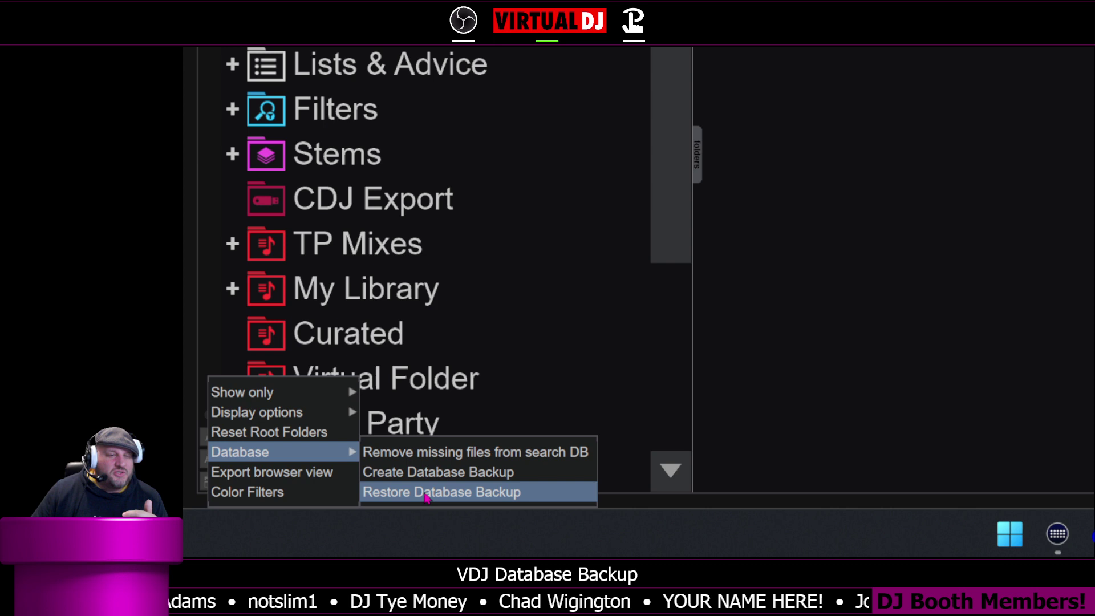
{"action": "left_click", "coordinate": [431, 492]}
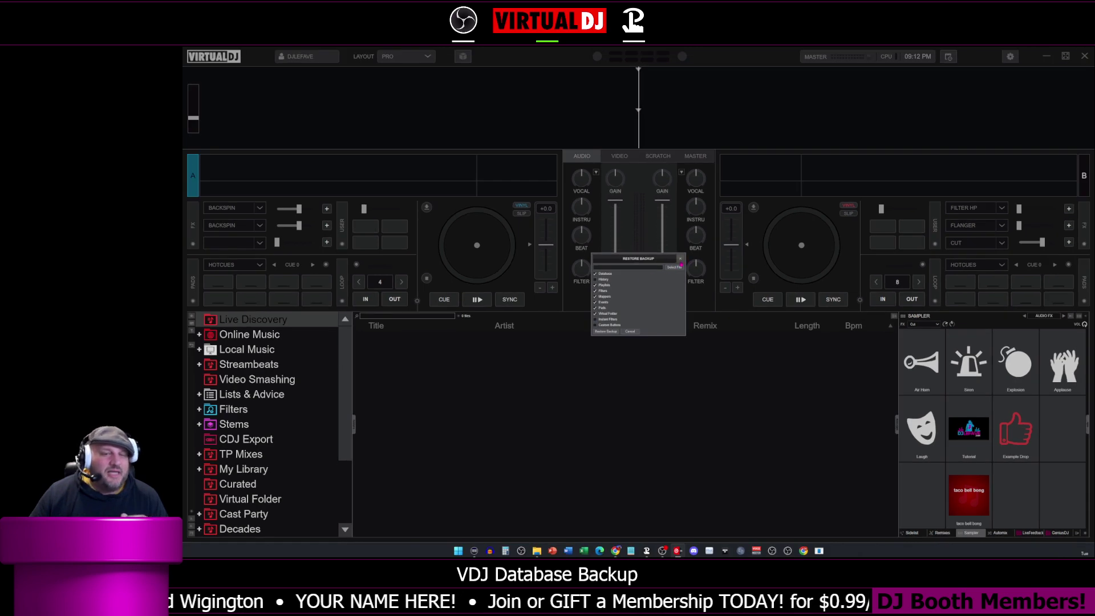
Dismiss the Restore Backup dialog and show the tracks in Streambeats' Vocals folder
{"action": "left_click", "coordinate": [680, 258]}
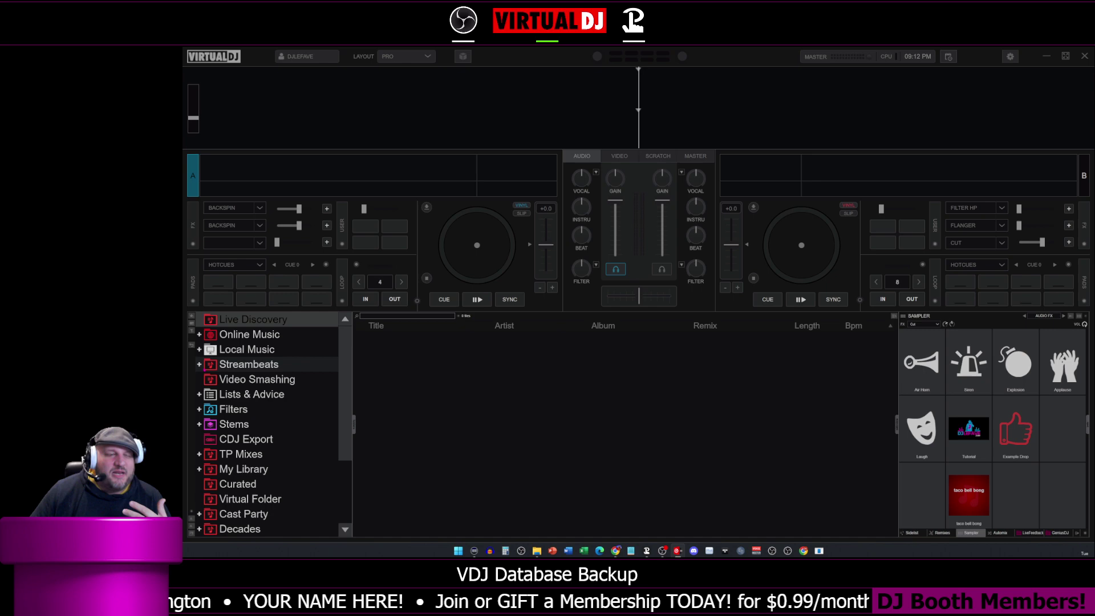
{"action": "left_click", "coordinate": [199, 364]}
{"action": "left_click", "coordinate": [239, 379]}
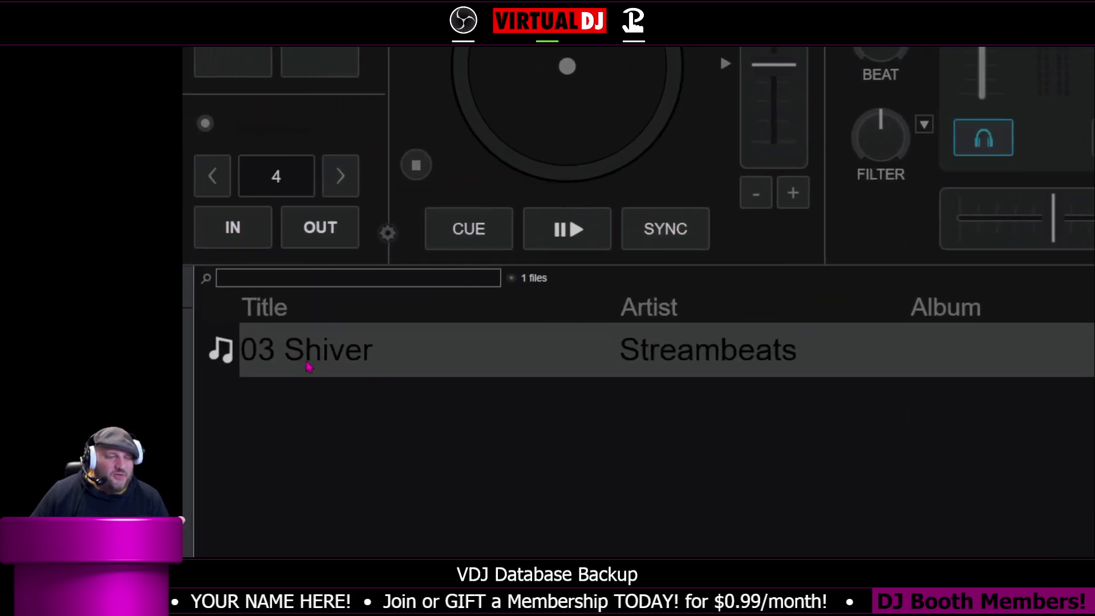
Remove 03 Shiver from the search DB, then add it back to the search DB
{"action": "right_click", "coordinate": [390, 344]}
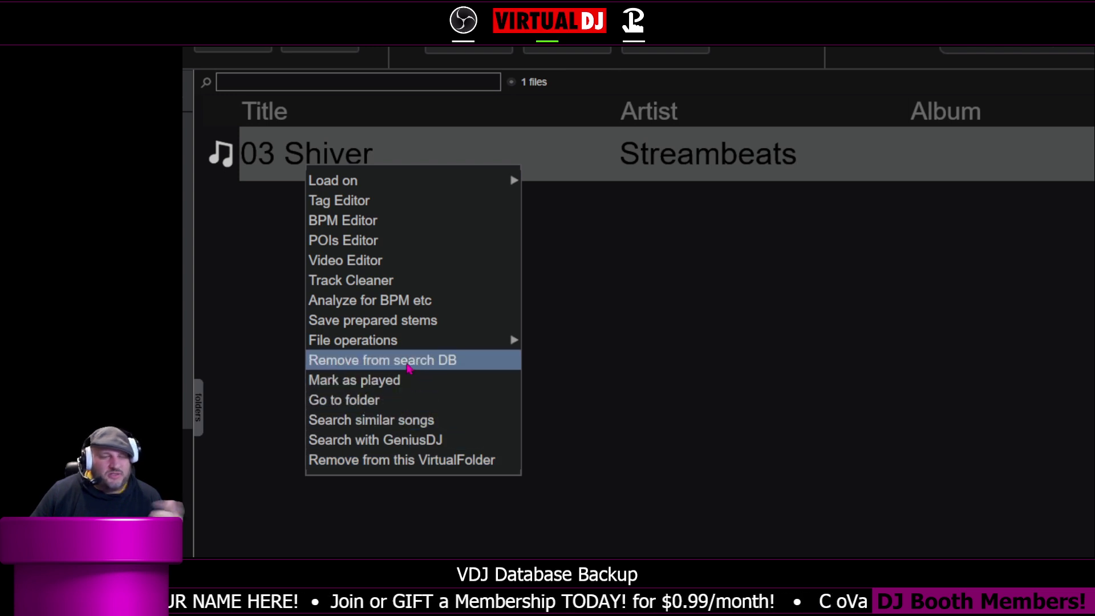
{"action": "left_click", "coordinate": [408, 368]}
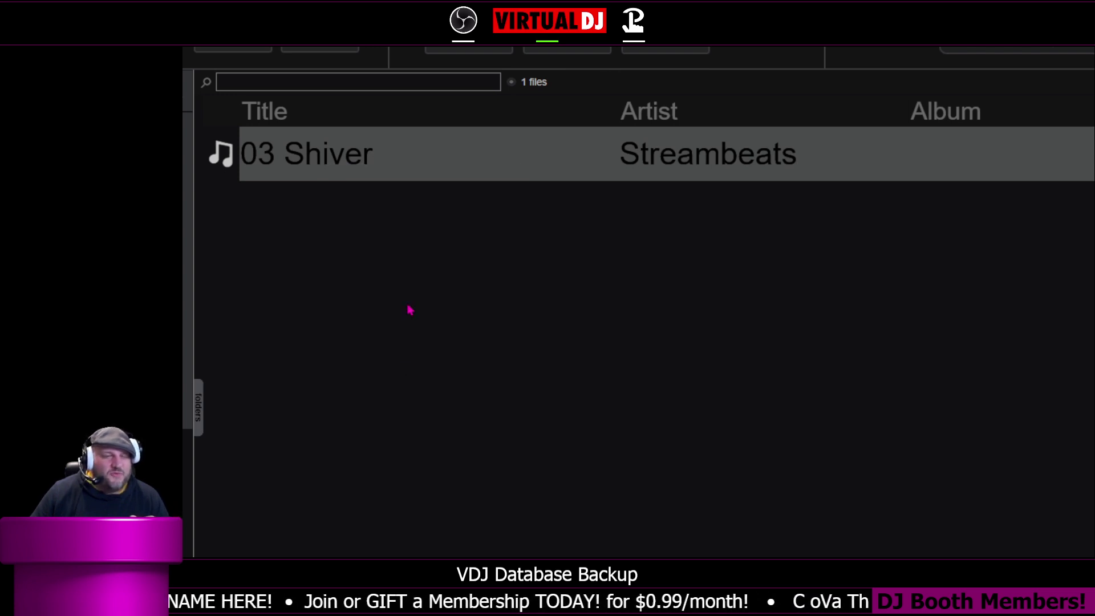
{"action": "right_click", "coordinate": [361, 187]}
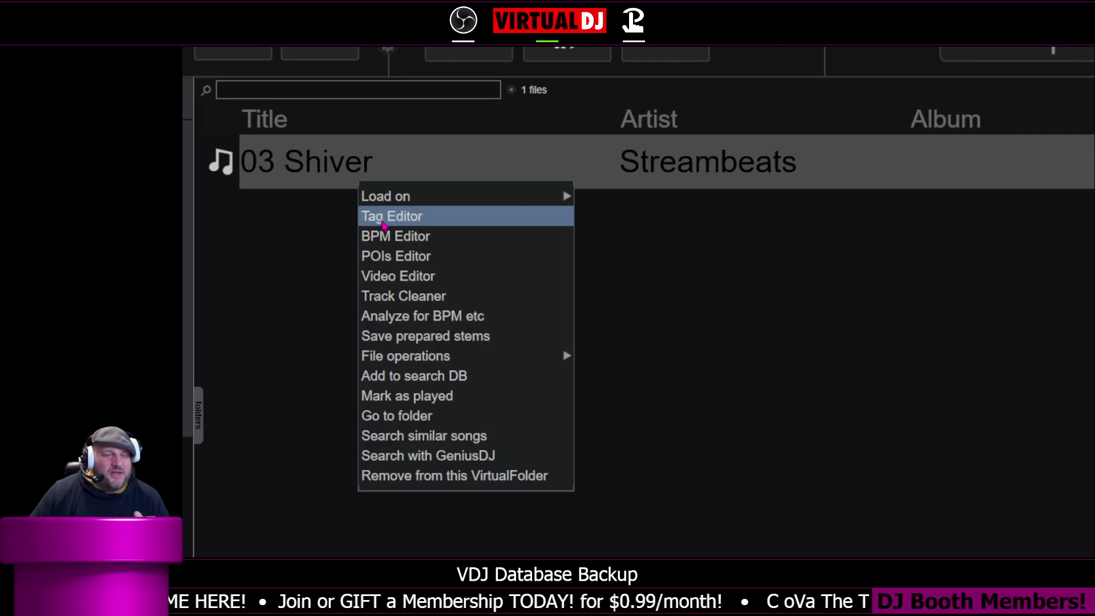
{"action": "left_click", "coordinate": [465, 386]}
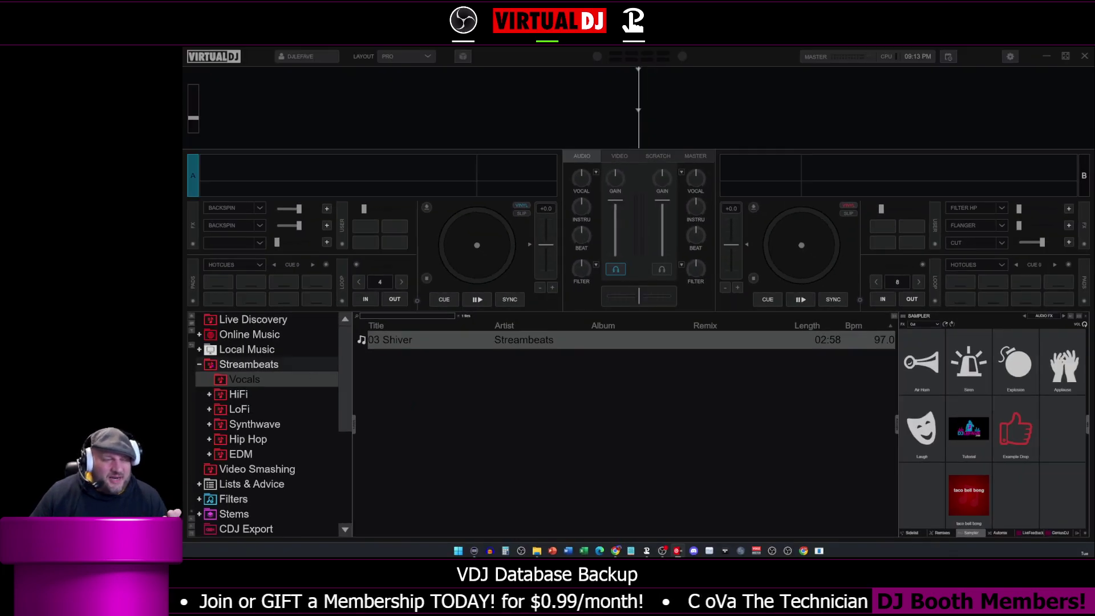
Collapse Streambeats and confirm My Library is installed under Extensions > Other > Database Filters
{"action": "left_click", "coordinate": [199, 364]}
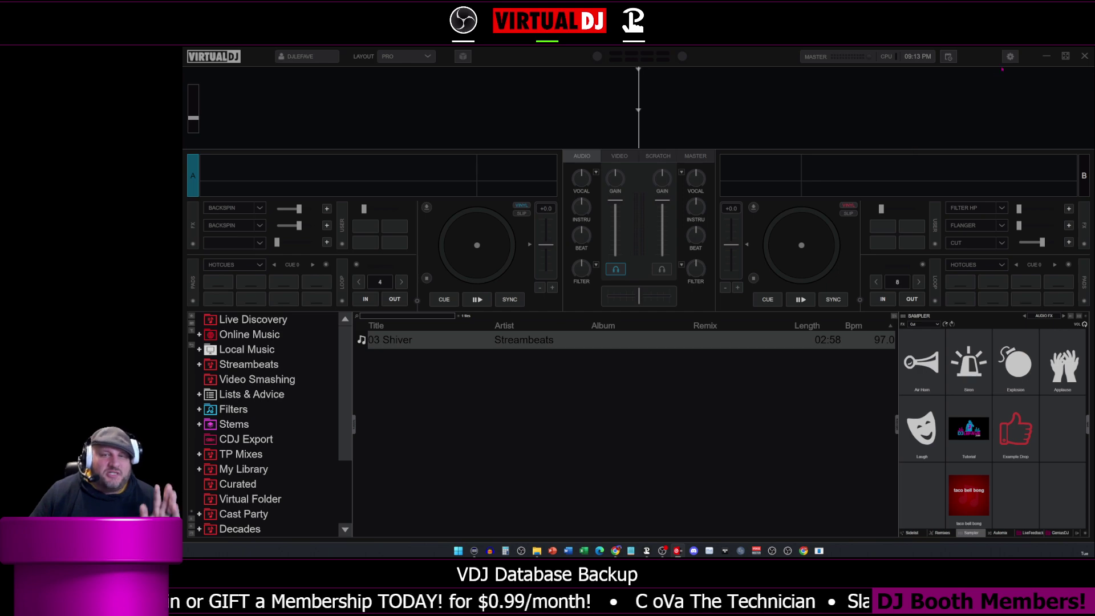
{"action": "left_click", "coordinate": [1010, 56]}
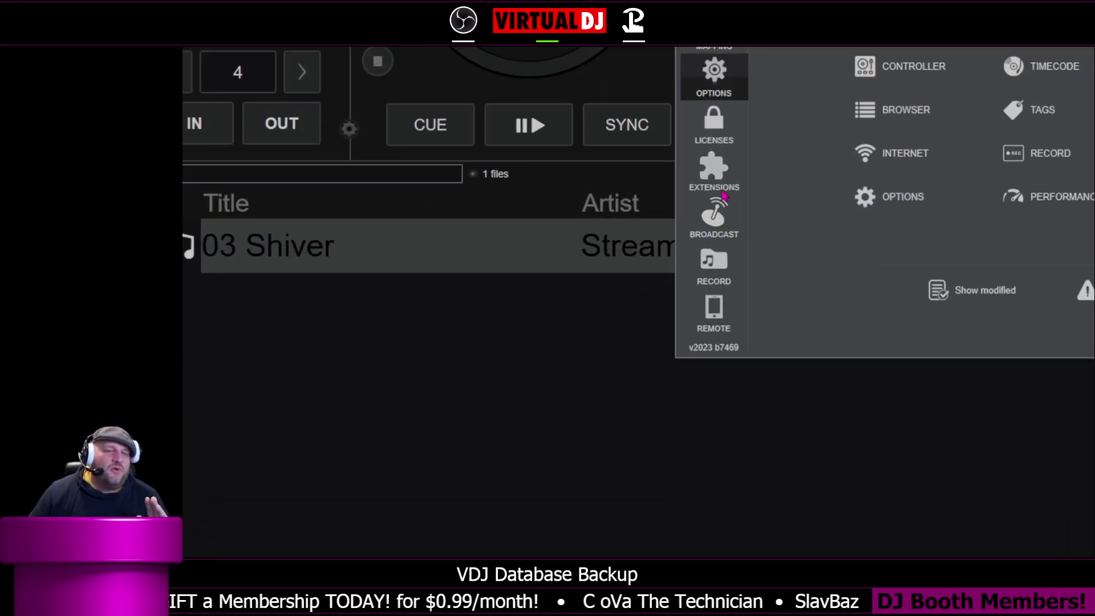
{"action": "left_click", "coordinate": [722, 194]}
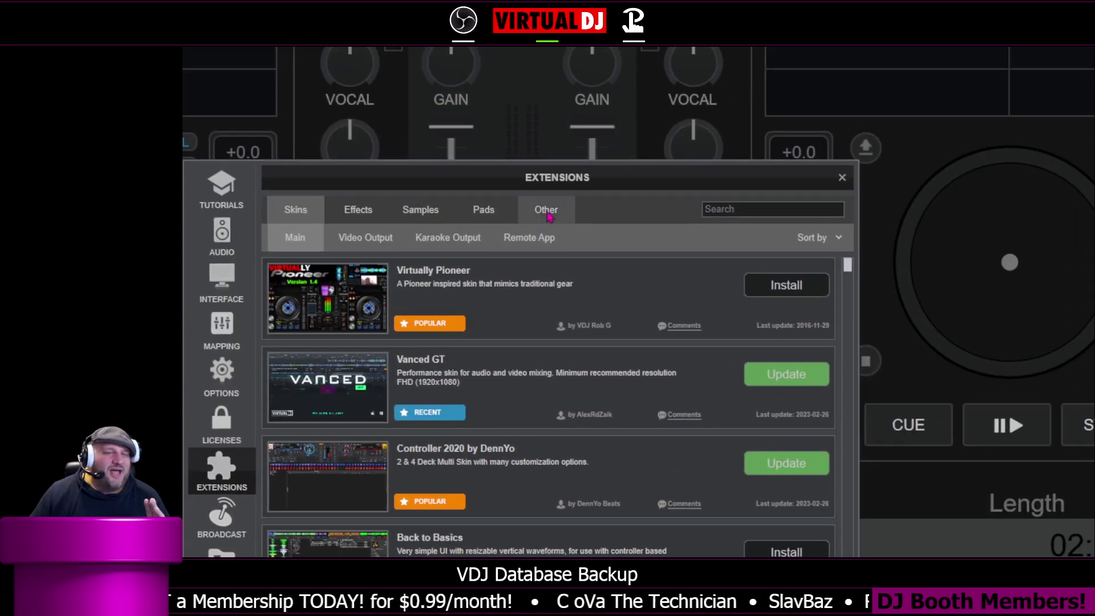
{"action": "left_click", "coordinate": [546, 212]}
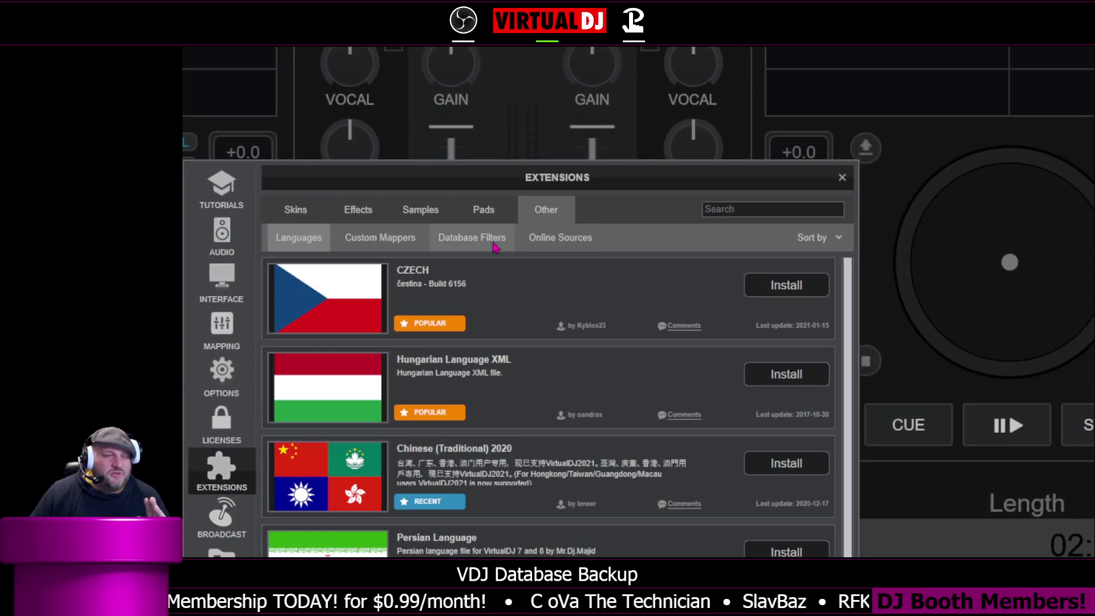
{"action": "left_click", "coordinate": [471, 238]}
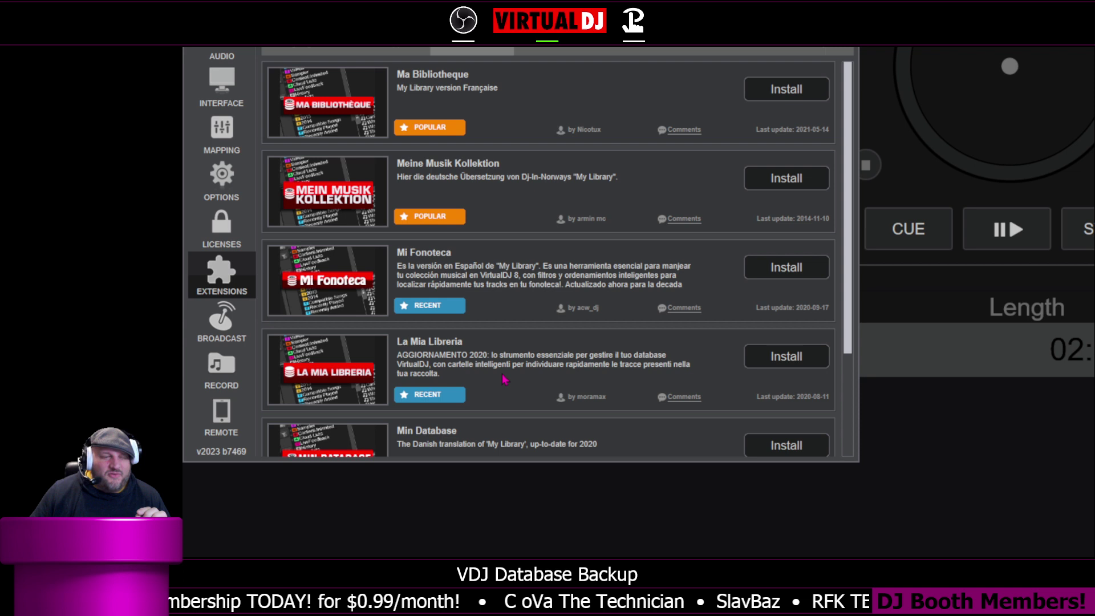
{"action": "scroll", "coordinate": [505, 380], "scroll_direction": "down", "scroll_amount": 5}
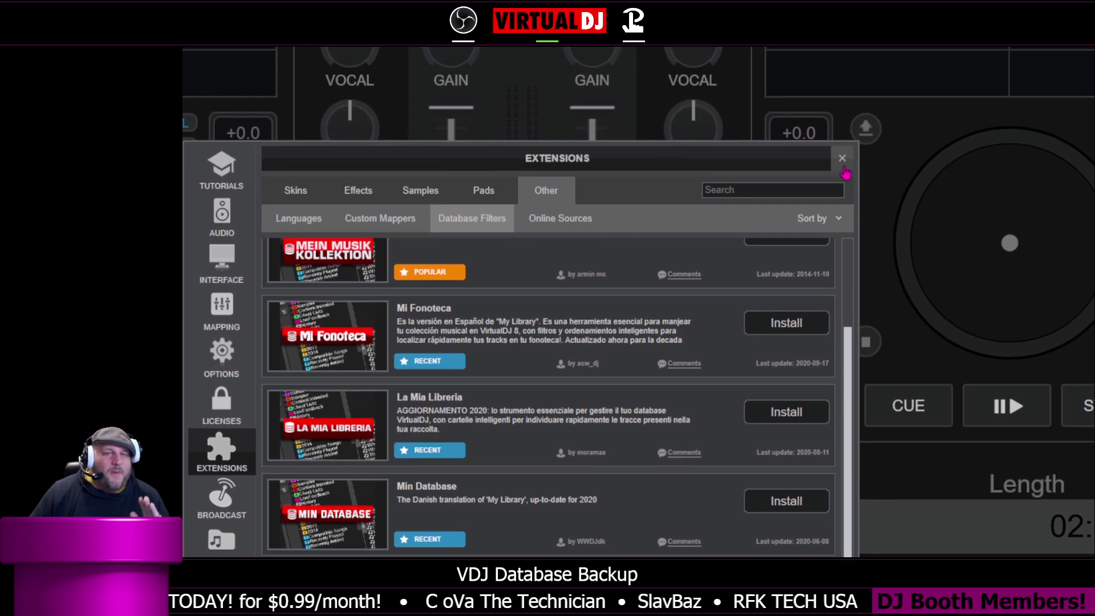
{"action": "left_click", "coordinate": [843, 166]}
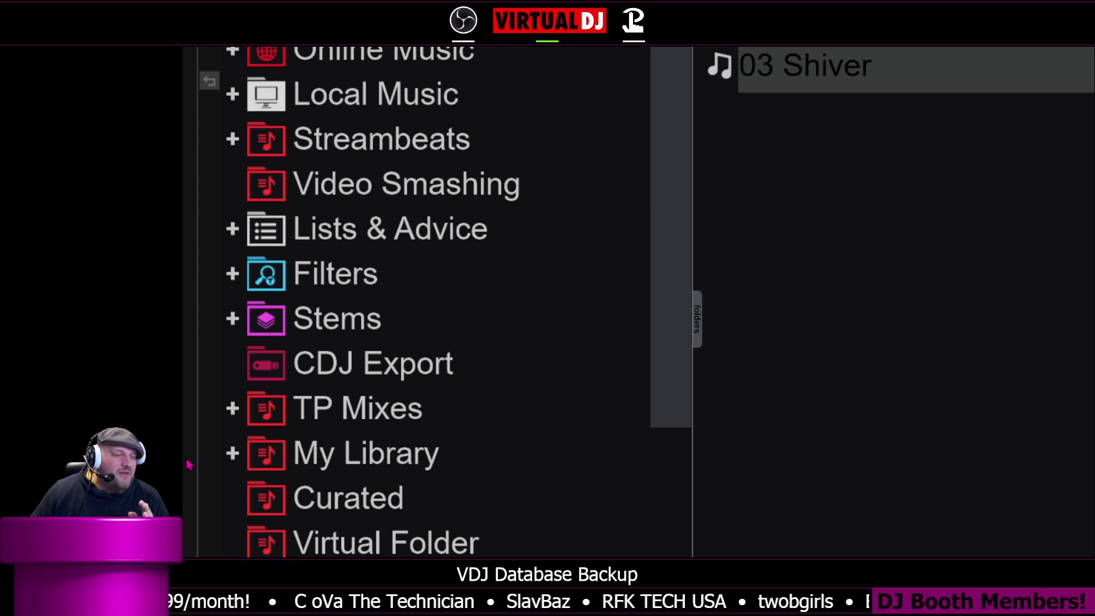
Expand My Library > Database > Audio, browse the Missing list, then show Not scanned tracks
{"action": "left_click", "coordinate": [233, 455]}
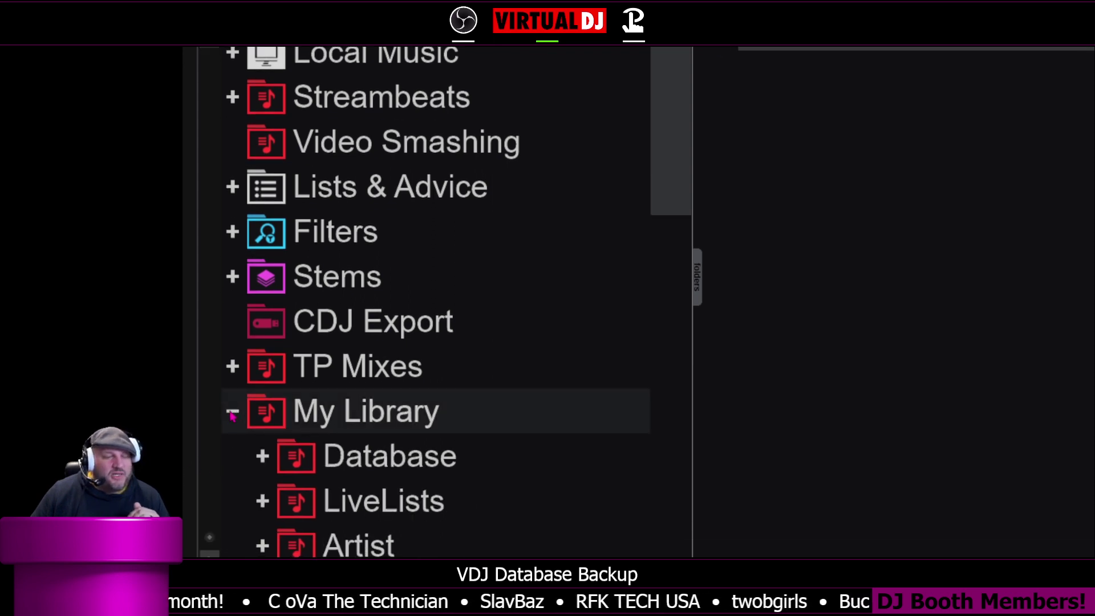
{"action": "left_click", "coordinate": [269, 459]}
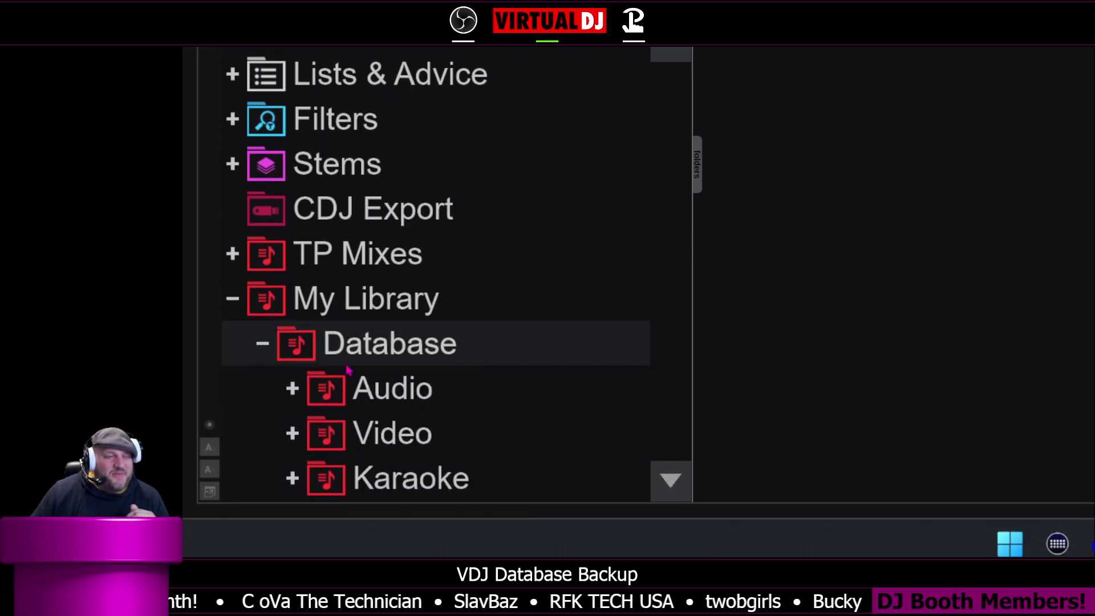
{"action": "scroll", "coordinate": [348, 370], "scroll_direction": "down", "scroll_amount": 2}
{"action": "left_click", "coordinate": [293, 304]}
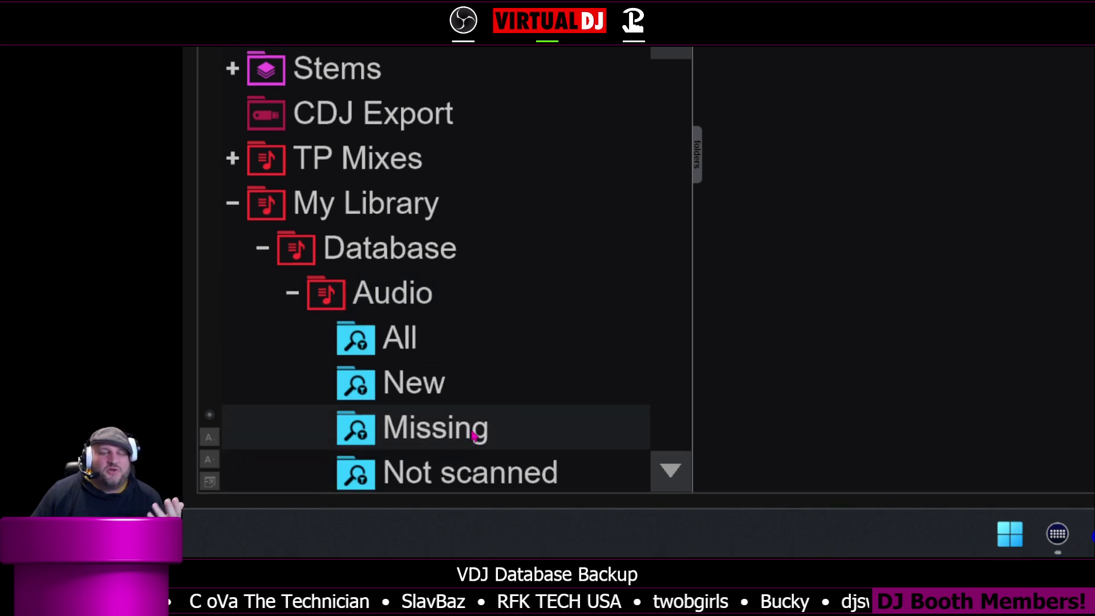
{"action": "left_click", "coordinate": [474, 434]}
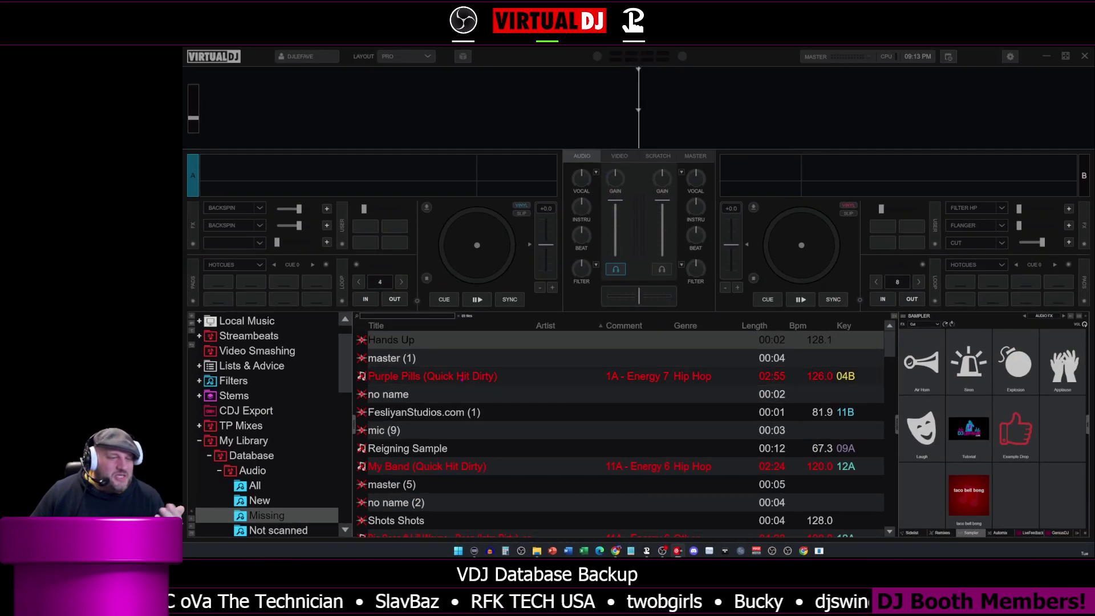
{"action": "scroll", "coordinate": [460, 376], "scroll_direction": "down", "scroll_amount": 10}
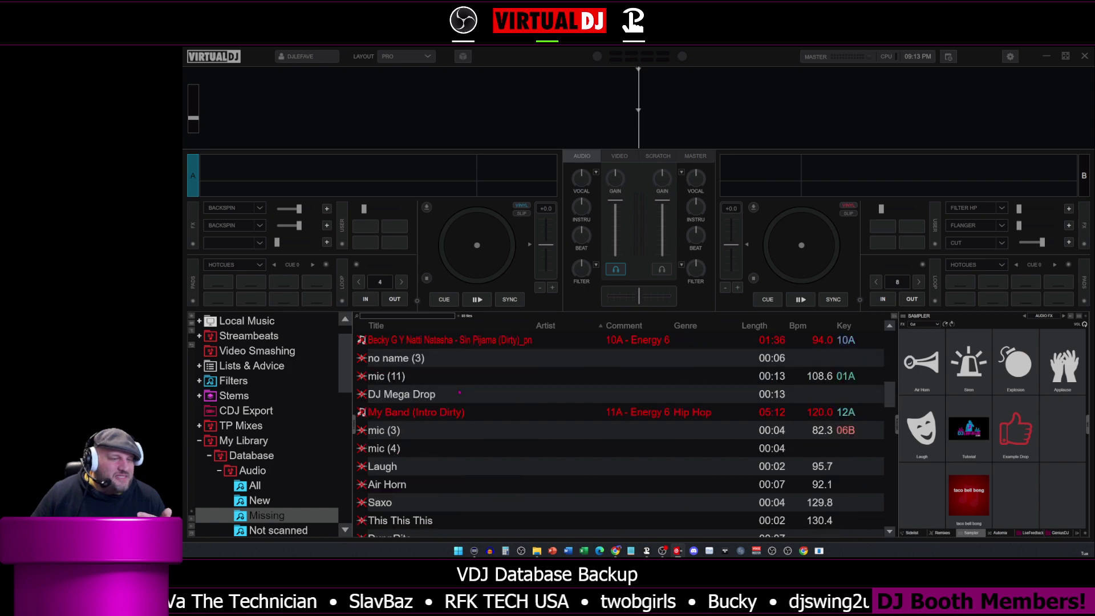
{"action": "scroll", "coordinate": [460, 394], "scroll_direction": "down", "scroll_amount": 4}
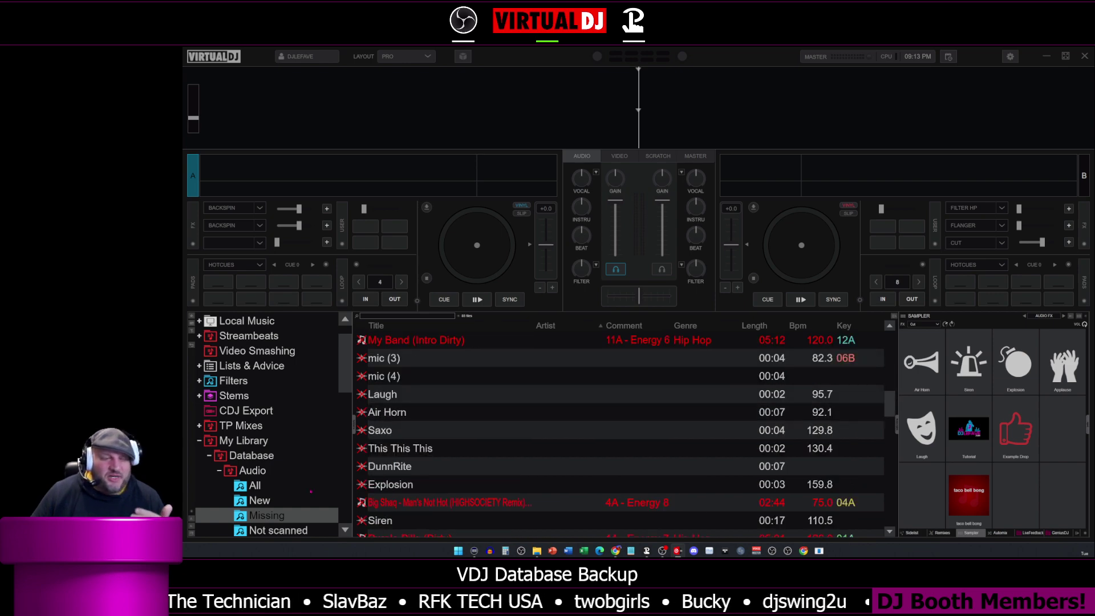
{"action": "left_click", "coordinate": [279, 530]}
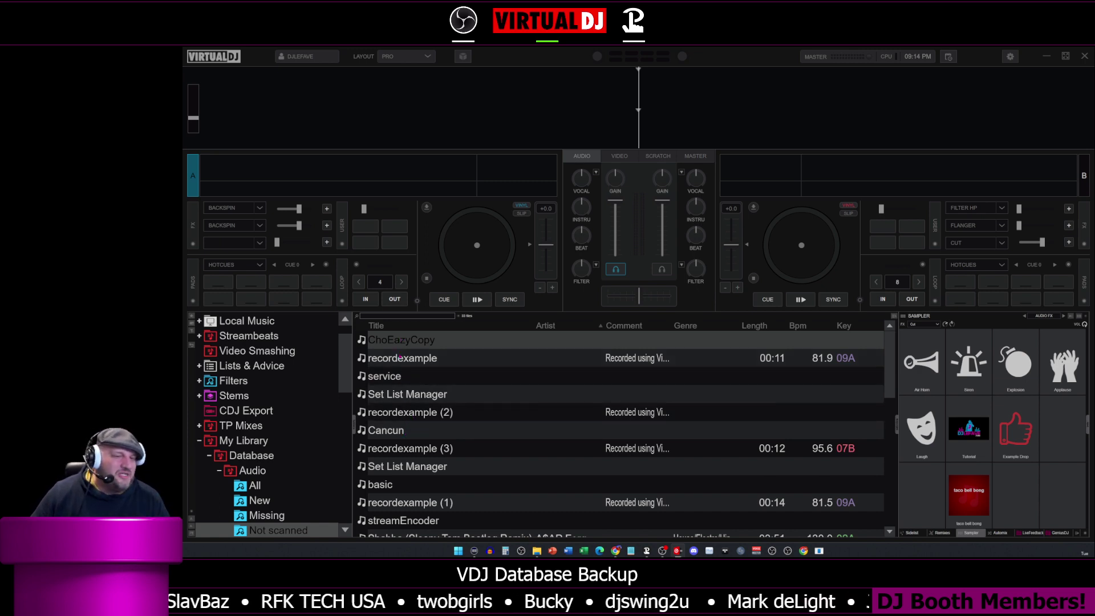
Remove recordexample from the search DB through its context menu in the Not scanned list
{"action": "right_click", "coordinate": [402, 358]}
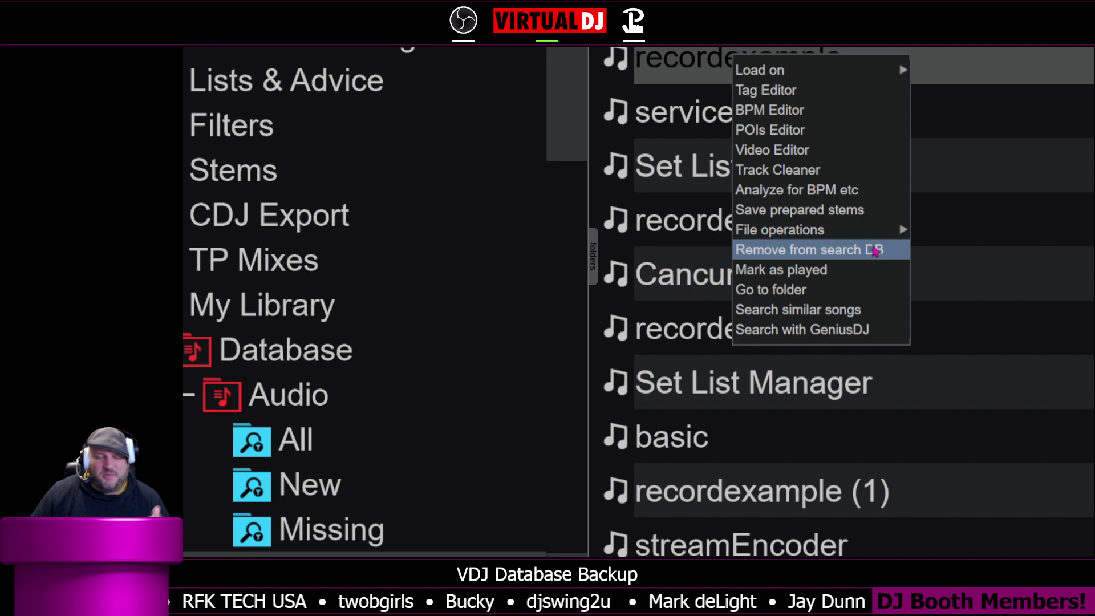
{"action": "left_click", "coordinate": [875, 251]}
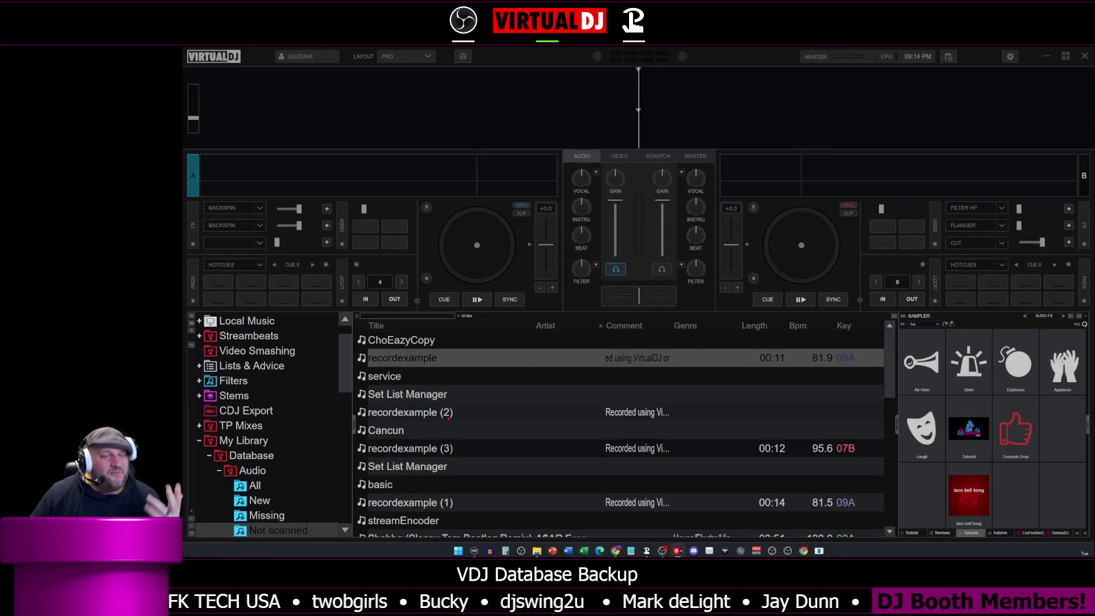